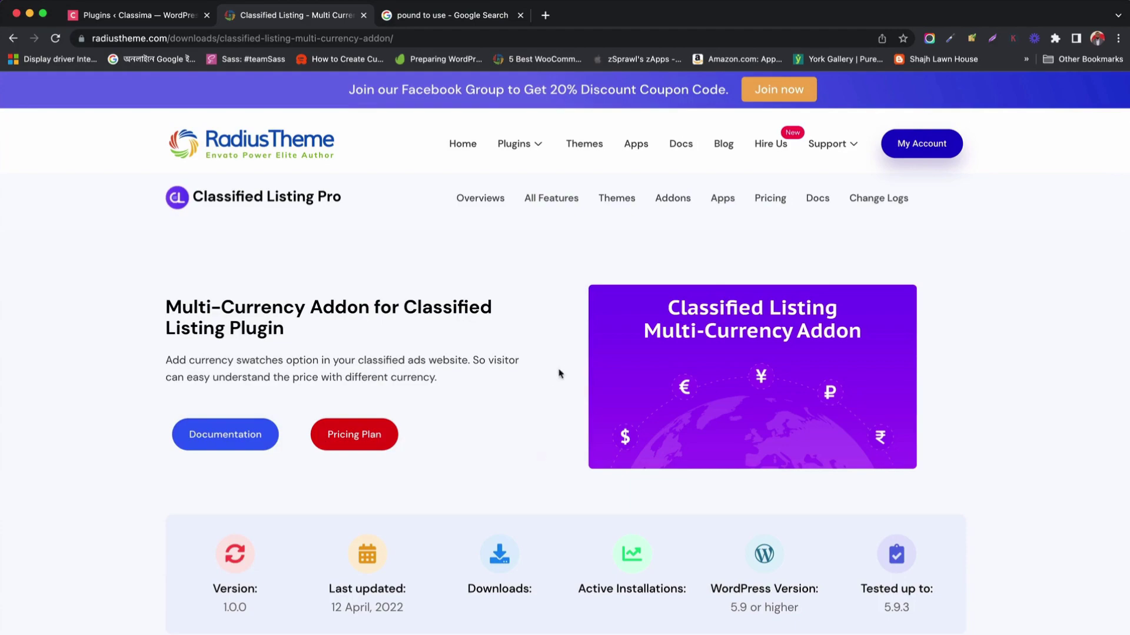
Step: Look over the Multi-Currency Addon pricing plans, then return to the WordPress Plugins tab
{"action": "scroll", "coordinate": [563, 371], "scroll_direction": "down", "scroll_amount": 15}
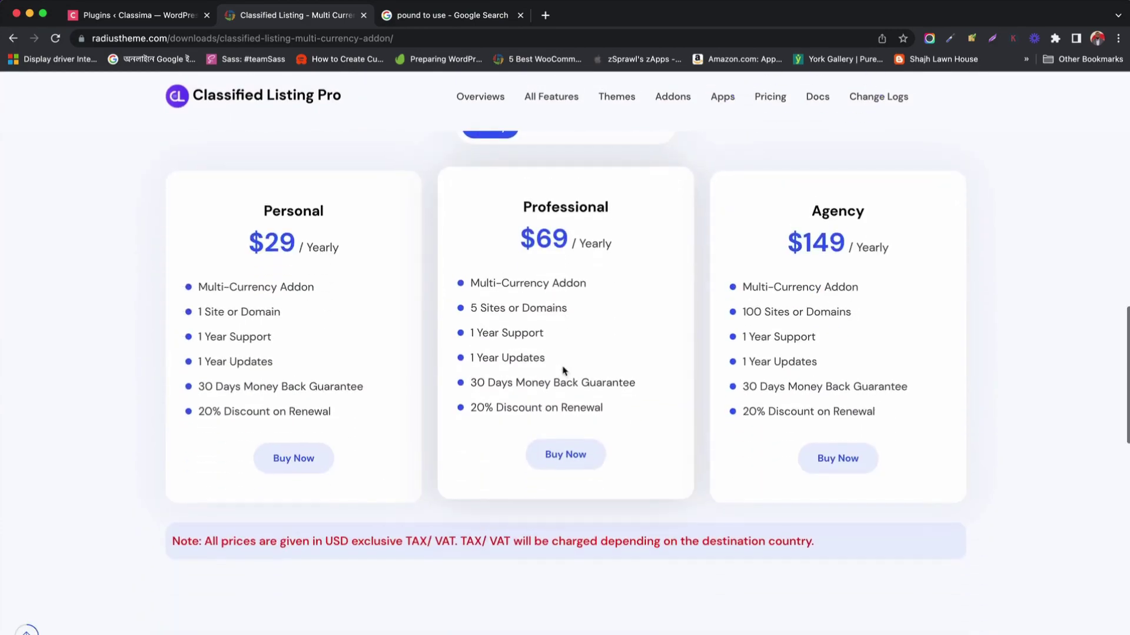
{"action": "left_click", "coordinate": [141, 15]}
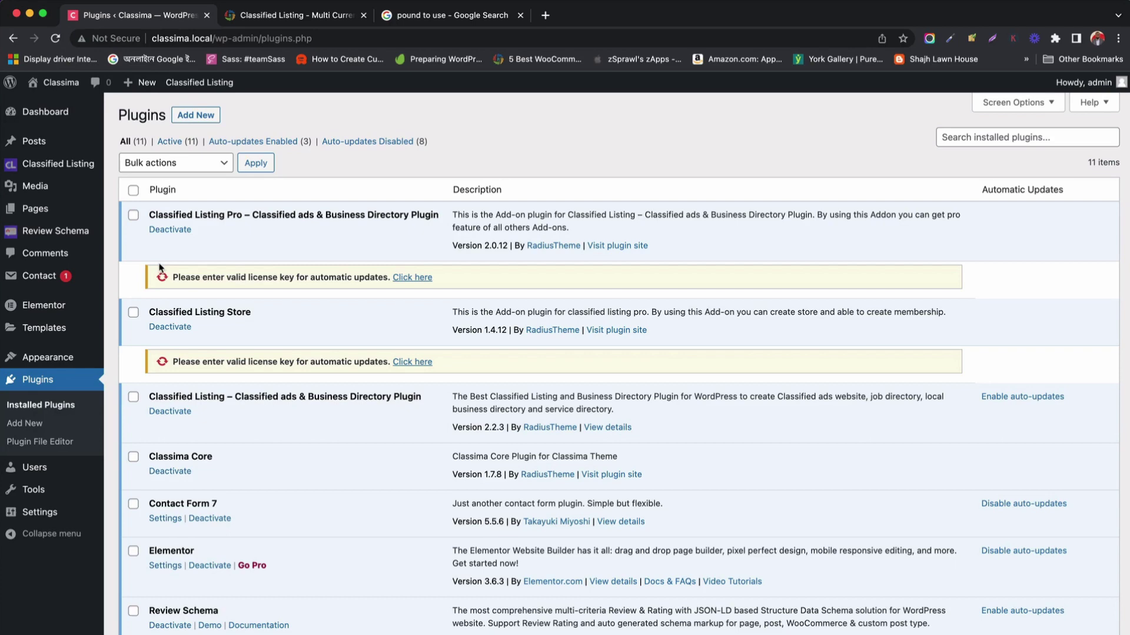
Step: Select rtcl-multi-currency.1.0.0.zip in the Add Plugins upload form
{"action": "left_click", "coordinate": [193, 117]}
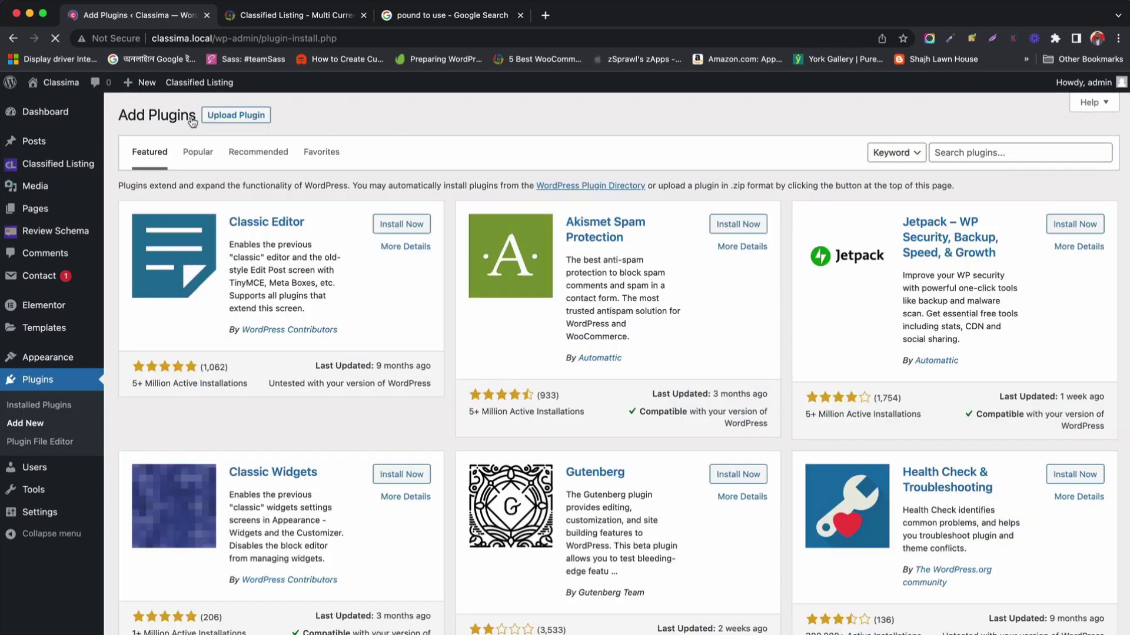
{"action": "left_click", "coordinate": [236, 120]}
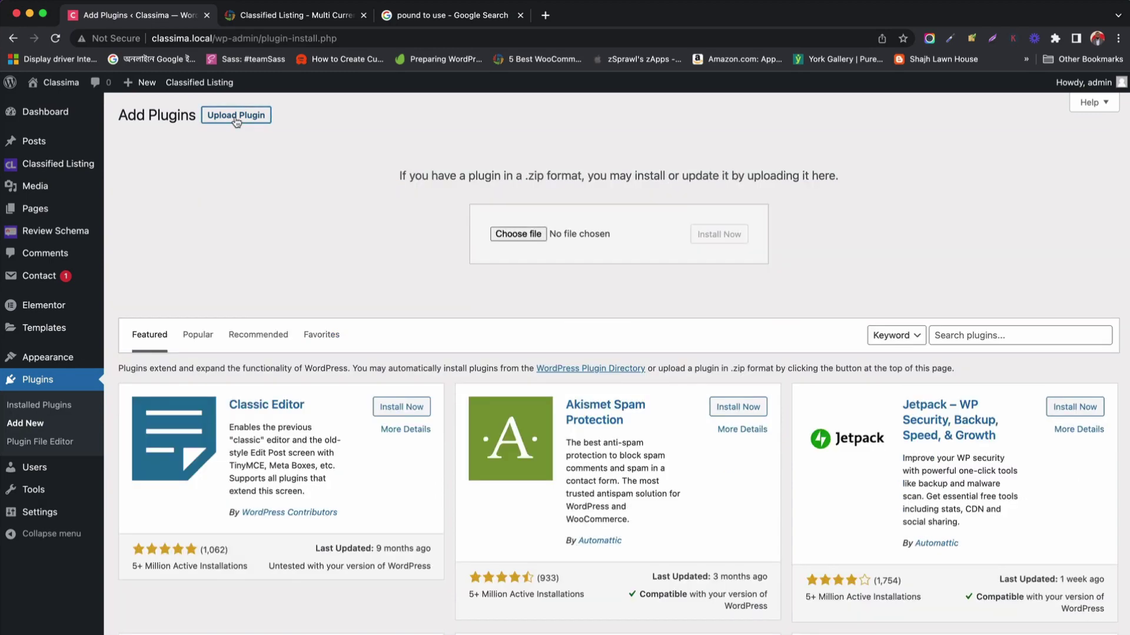
{"action": "left_click", "coordinate": [512, 231]}
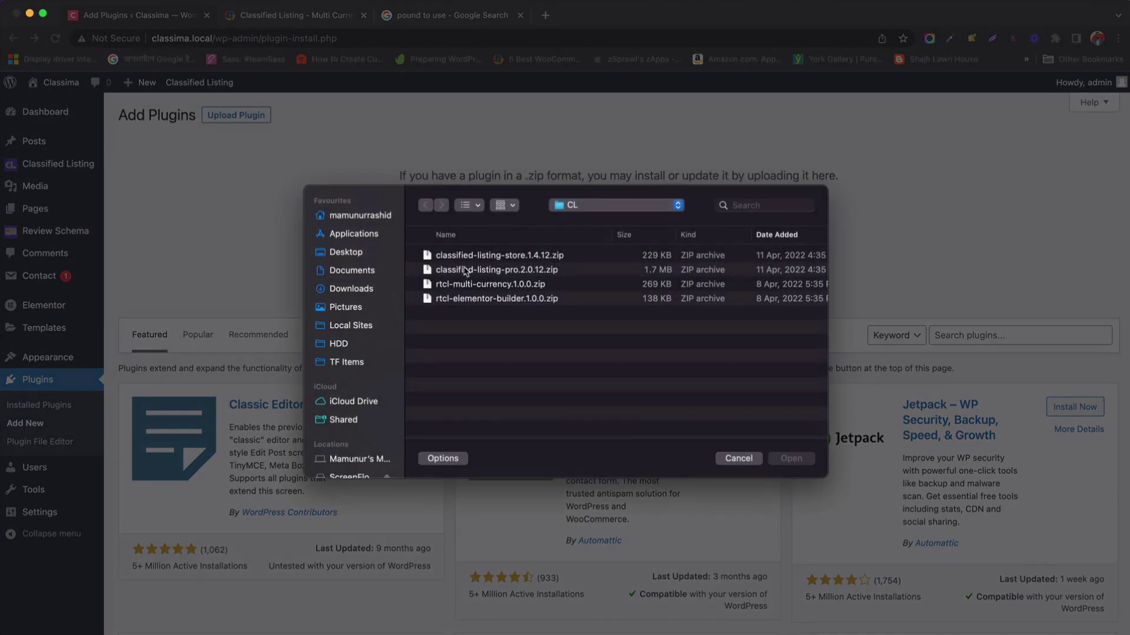
{"action": "left_click", "coordinate": [471, 288]}
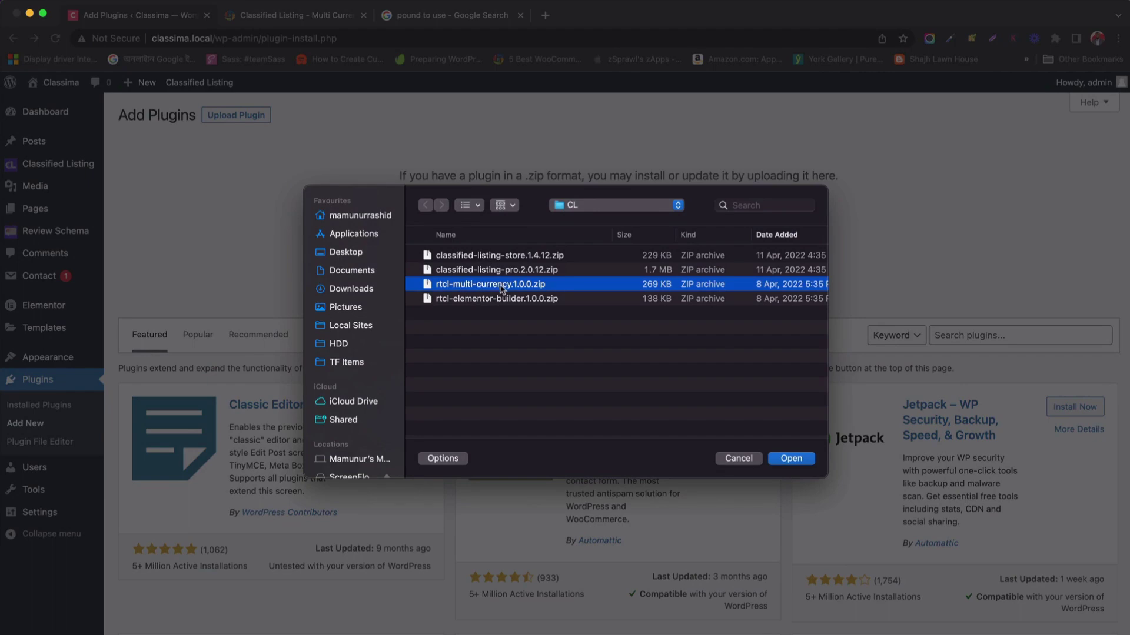
{"action": "left_click", "coordinate": [789, 460]}
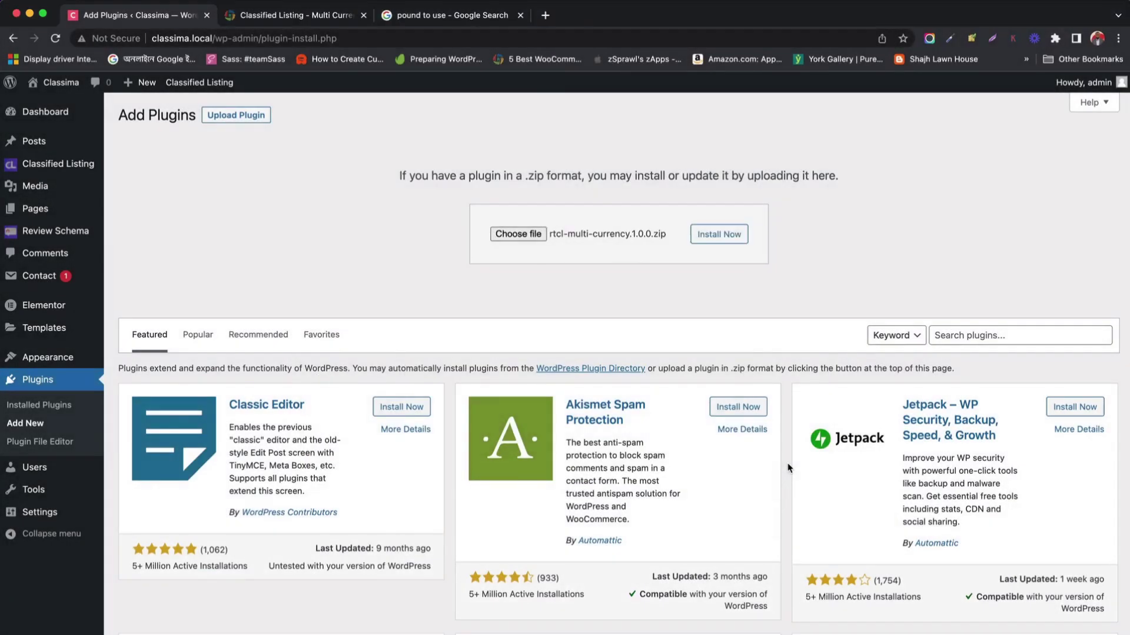
Step: Install the chosen zip and activate Classified Listing – Multi Currency
{"action": "left_click", "coordinate": [714, 238]}
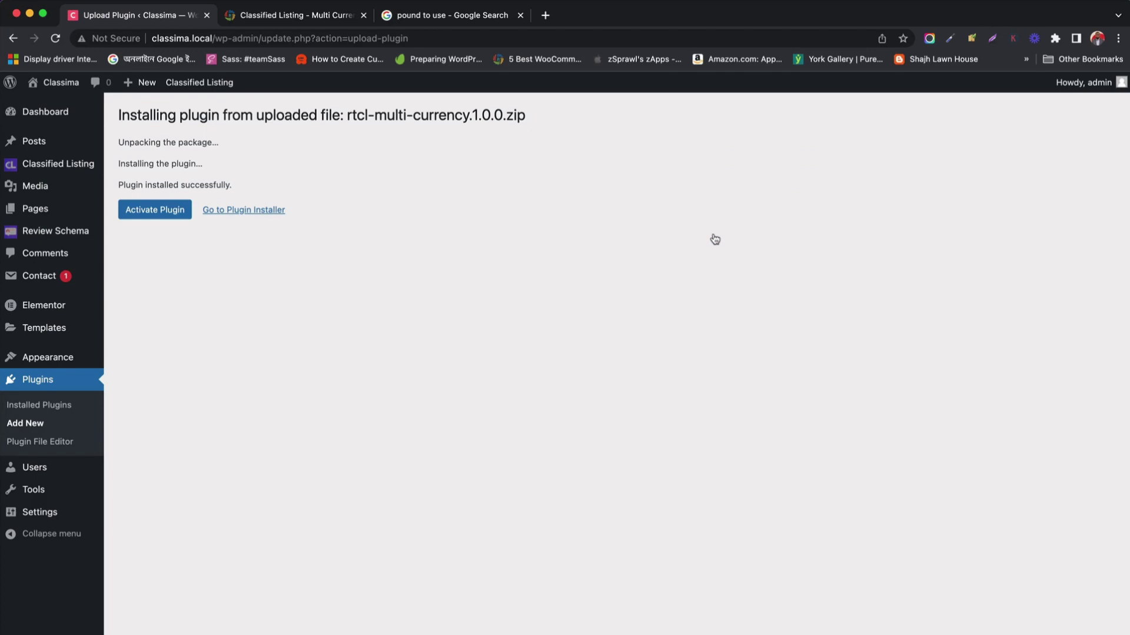
{"action": "left_click", "coordinate": [144, 216]}
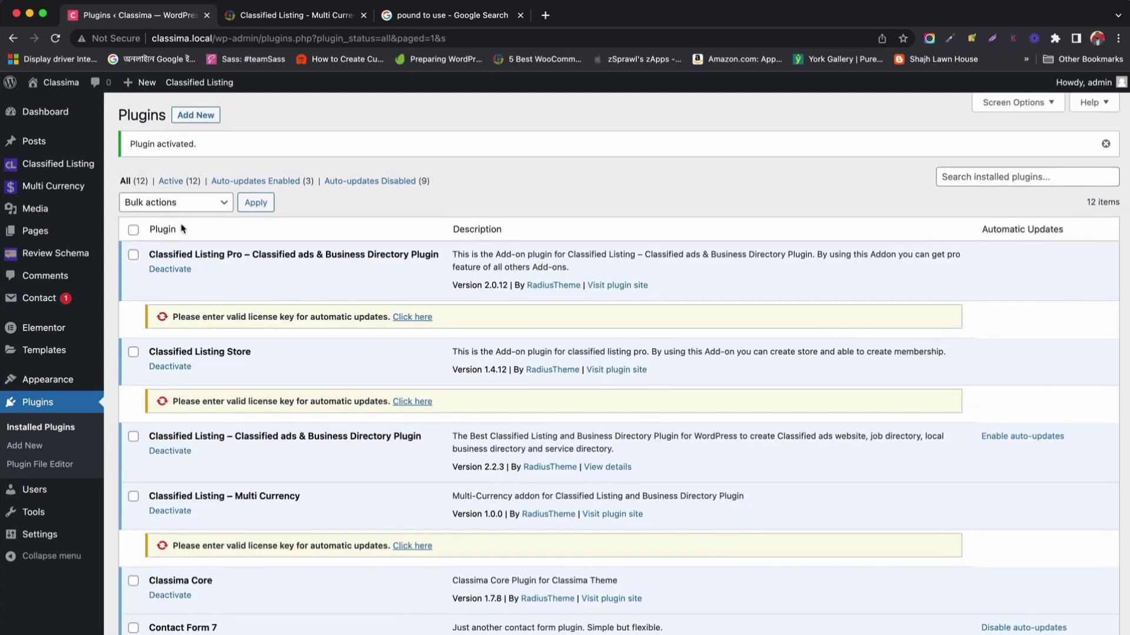
Step: Turn on the Enable toggle in the Multi Currency GENERAL settings
{"action": "left_click", "coordinate": [52, 189]}
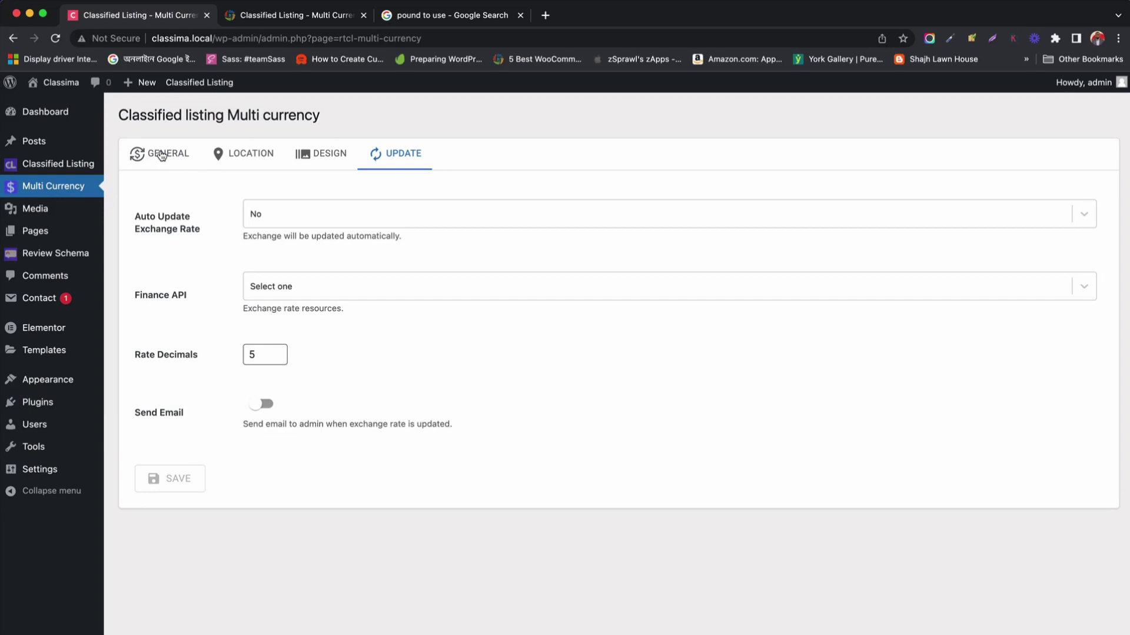
{"action": "left_click", "coordinate": [162, 155]}
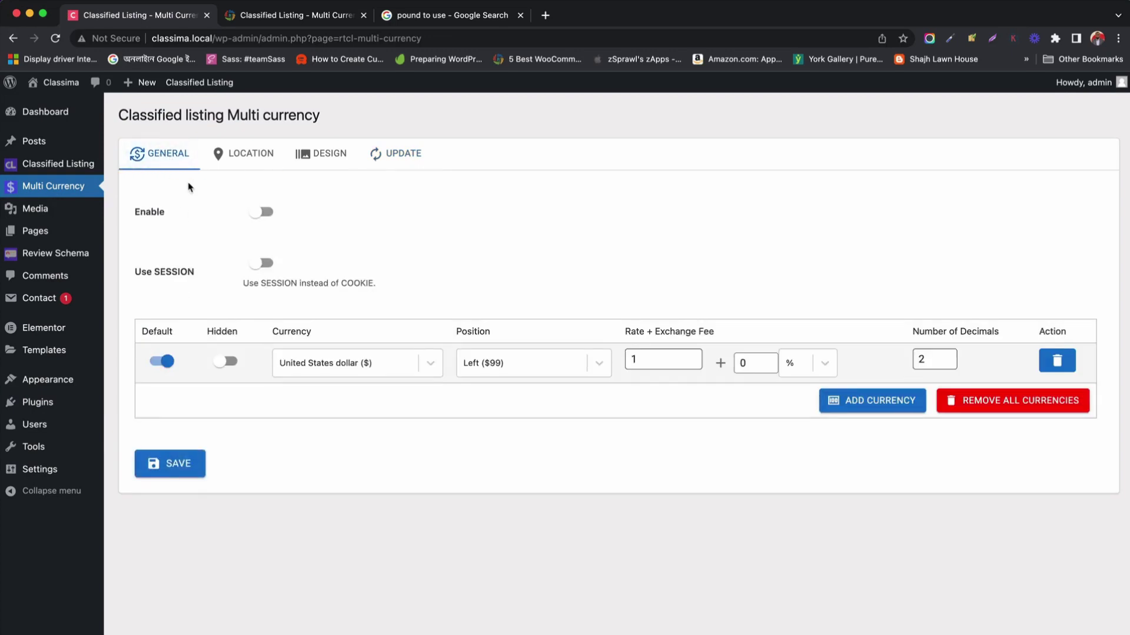
{"action": "left_click", "coordinate": [265, 213]}
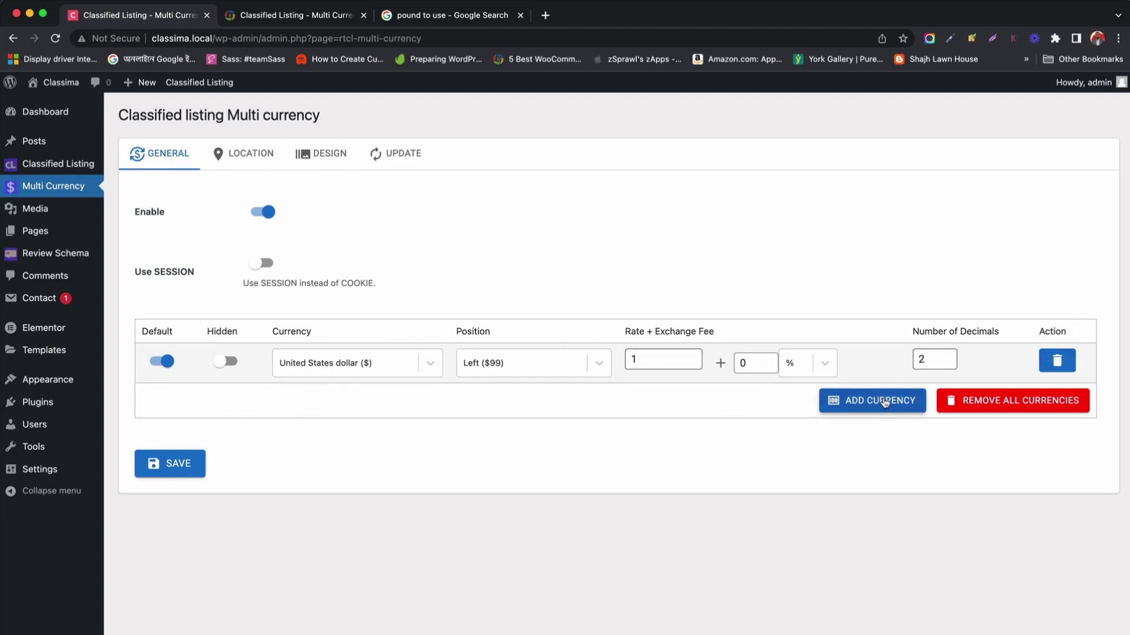
Step: Add a new currency row and set it to Pound sterling (£)
{"action": "left_click", "coordinate": [885, 403]}
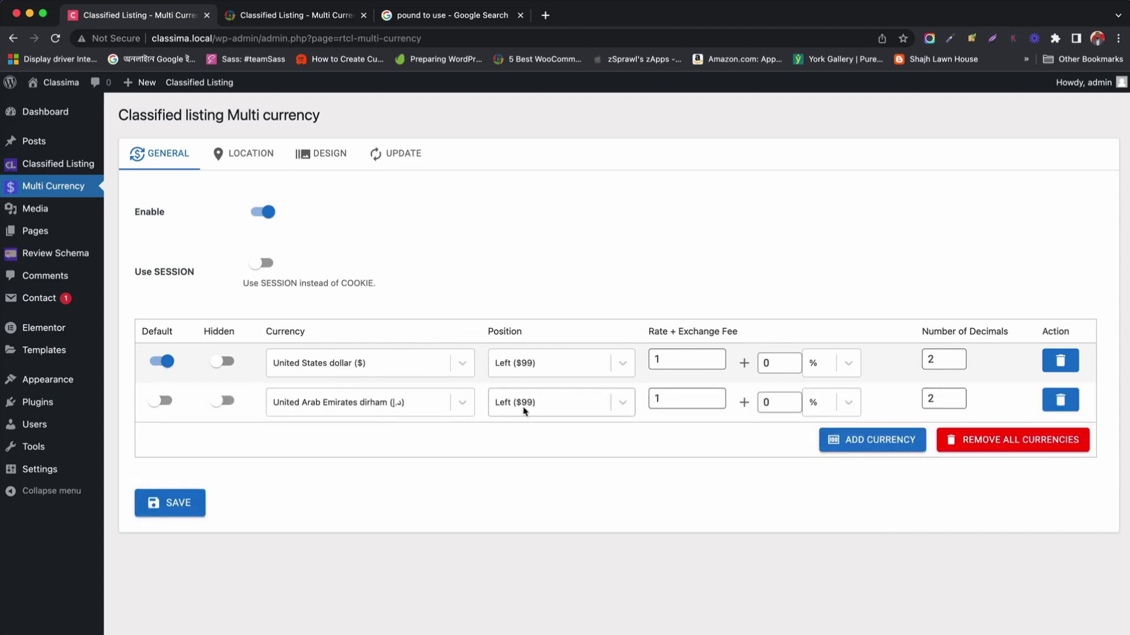
{"action": "left_click", "coordinate": [384, 405]}
{"action": "type", "text": "p"}
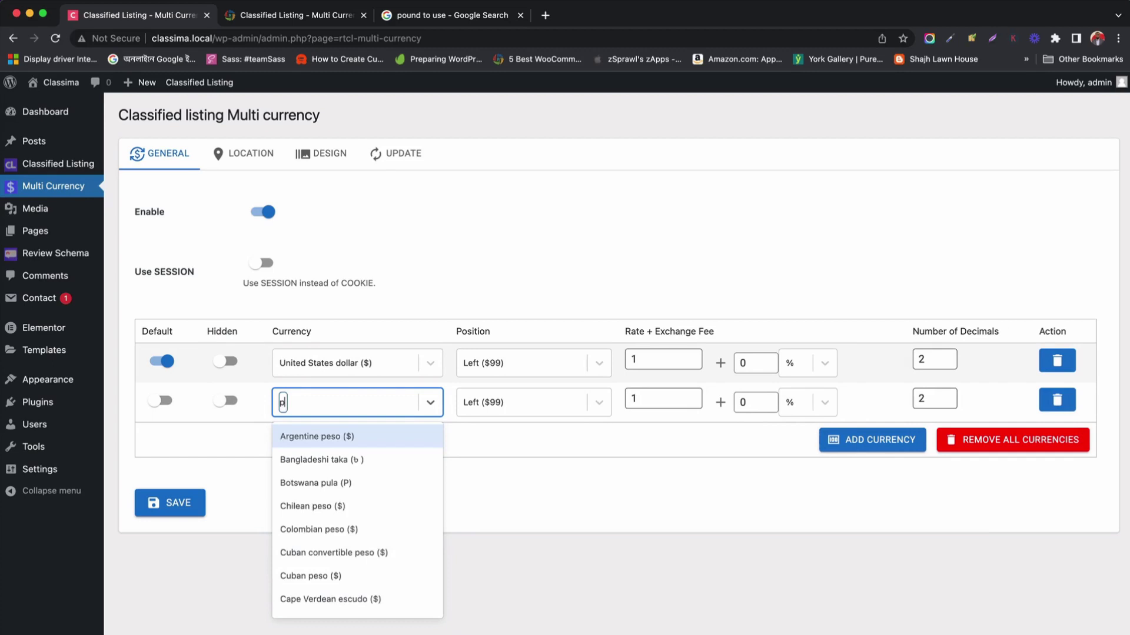
{"action": "type", "text": "oun"}
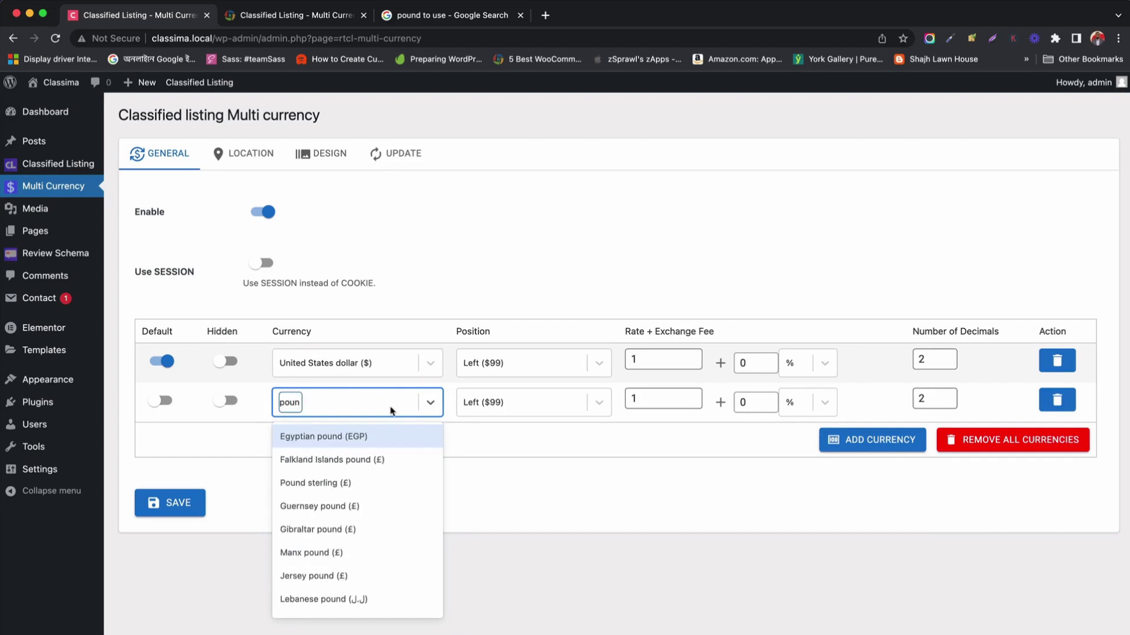
{"action": "left_click", "coordinate": [331, 486]}
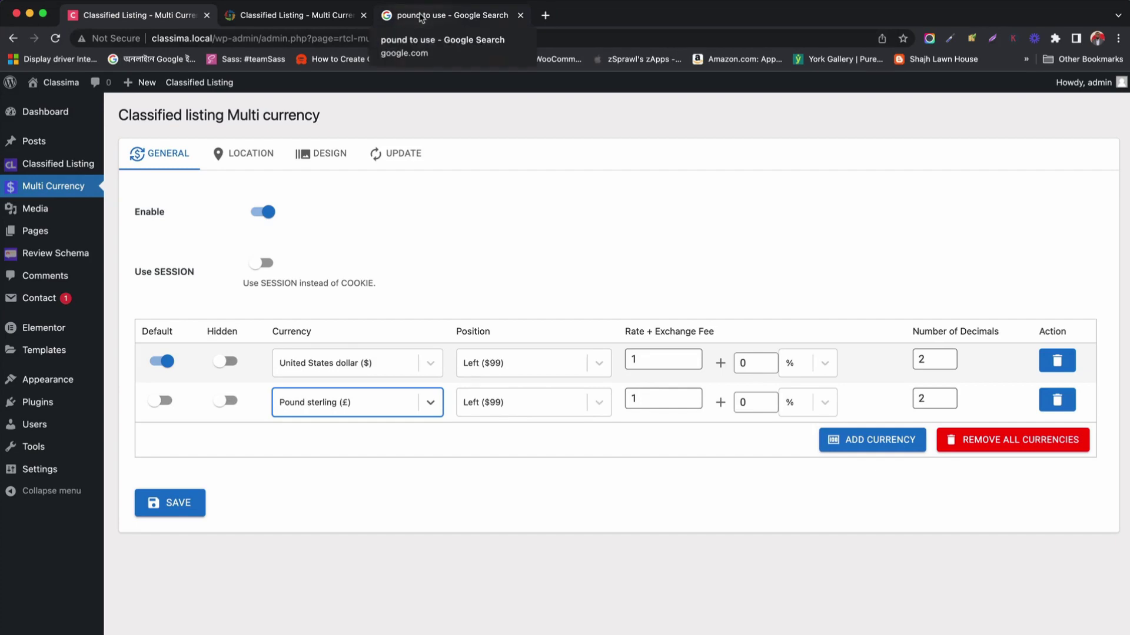
Step: Check on Google that 1 pound equals 1.30 US dollars, then return to WordPress
{"action": "left_click", "coordinate": [422, 18]}
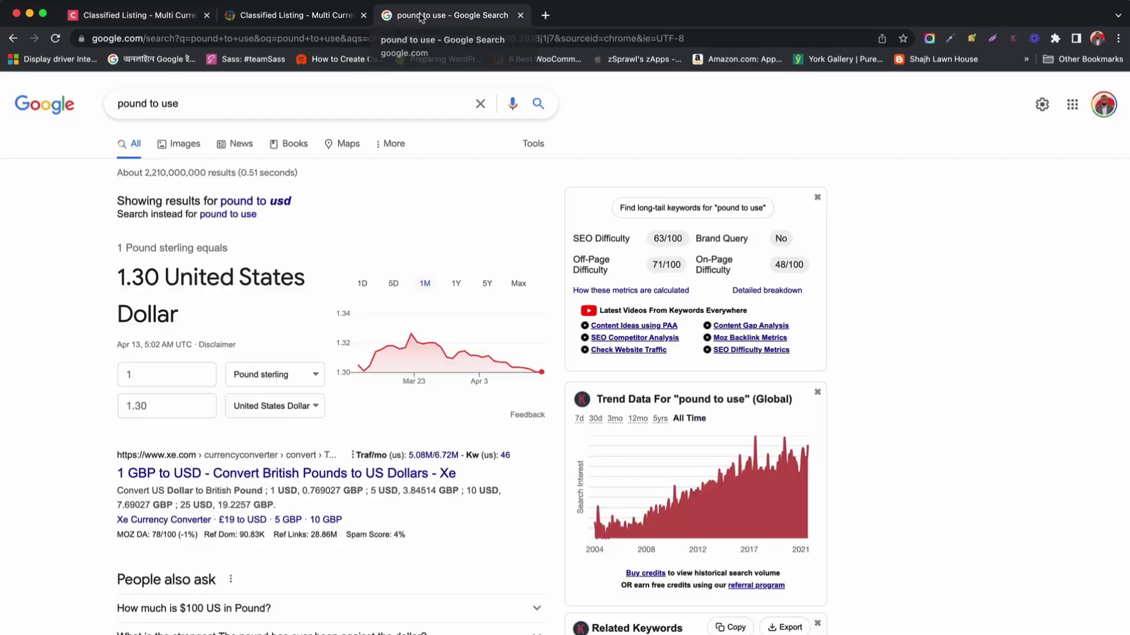
{"action": "left_click", "coordinate": [126, 106]}
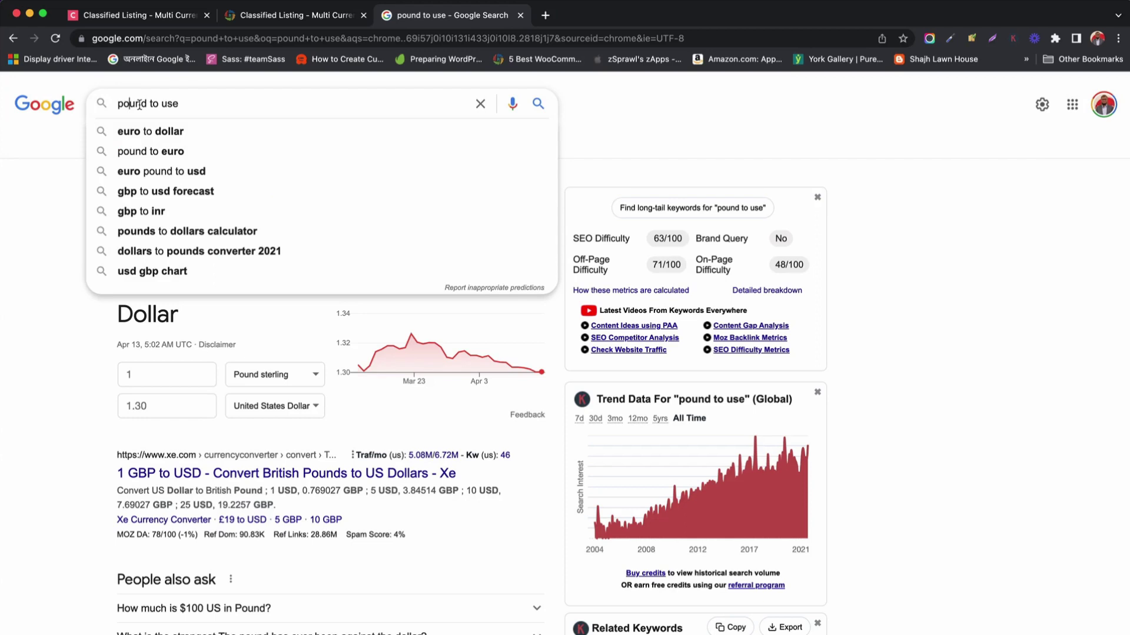
{"action": "left_click", "coordinate": [14, 293]}
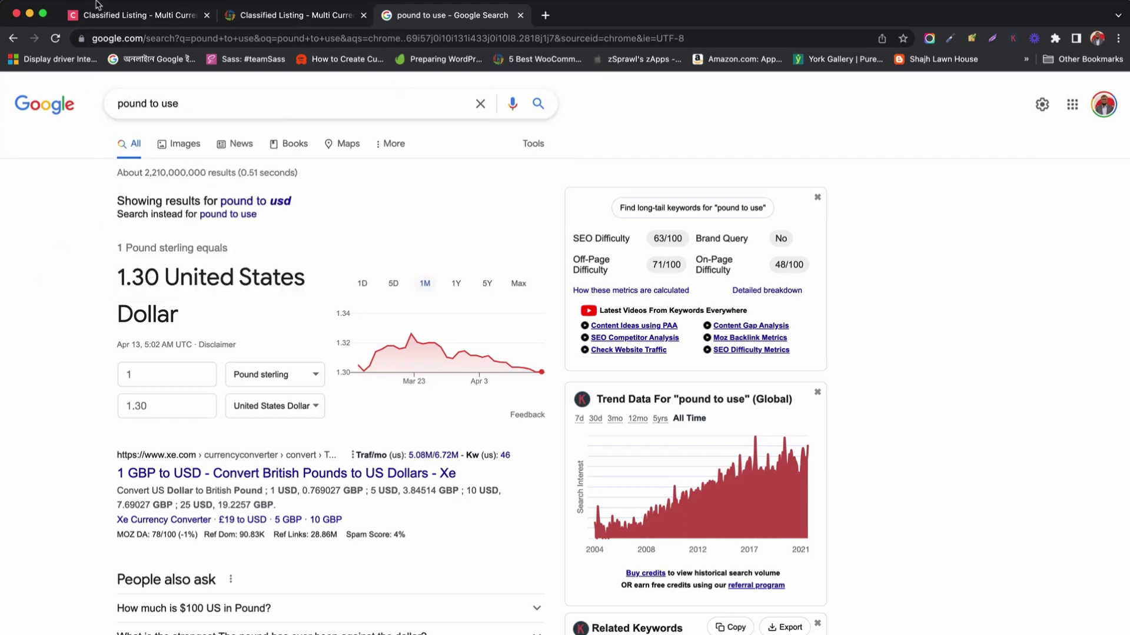
{"action": "left_click", "coordinate": [134, 16]}
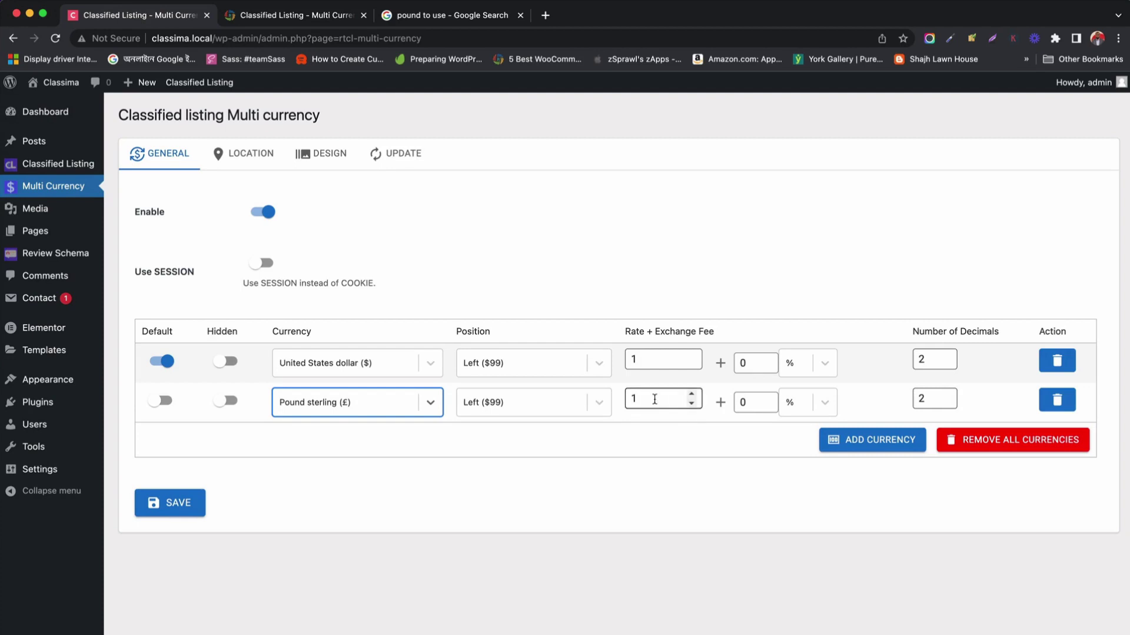
Step: Set the Pound sterling exchange rate to 1.30 and save, confirming the Settings saved dialog
{"action": "left_click", "coordinate": [654, 400]}
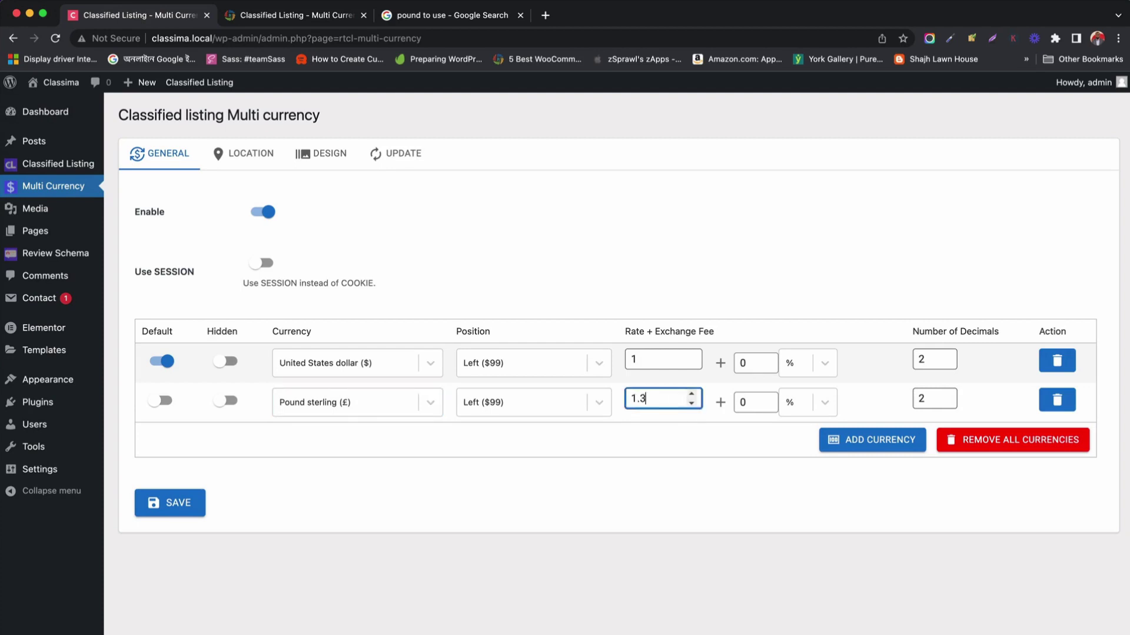
{"action": "left_click", "coordinate": [711, 435]}
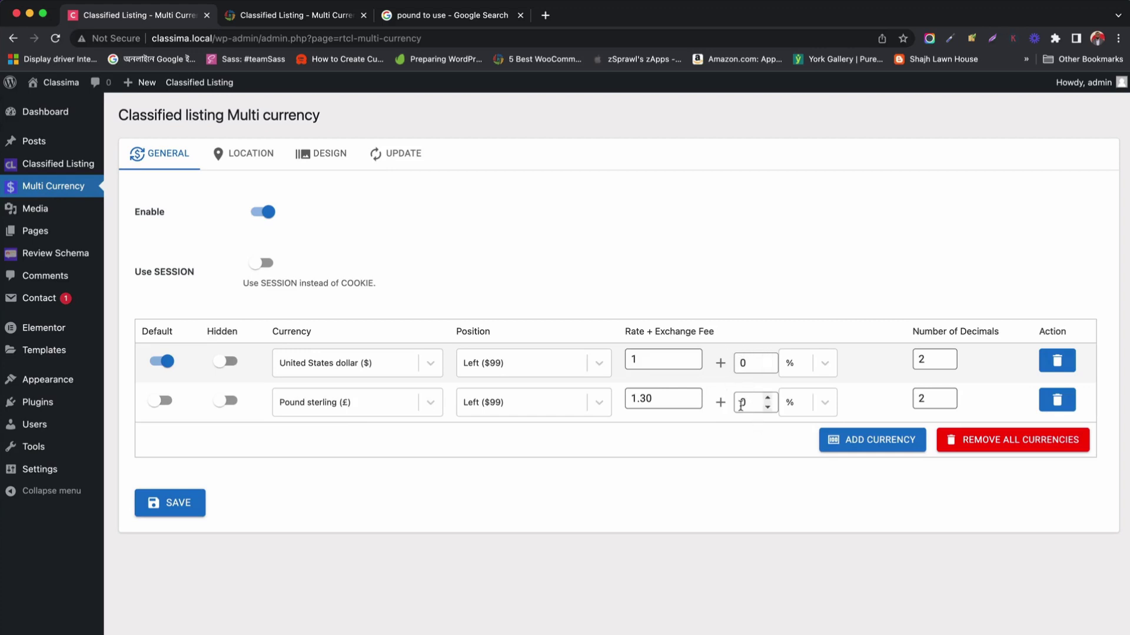
{"action": "left_click", "coordinate": [749, 405]}
{"action": "left_click_drag", "start_coordinate": [750, 404], "coordinate": [730, 403]}
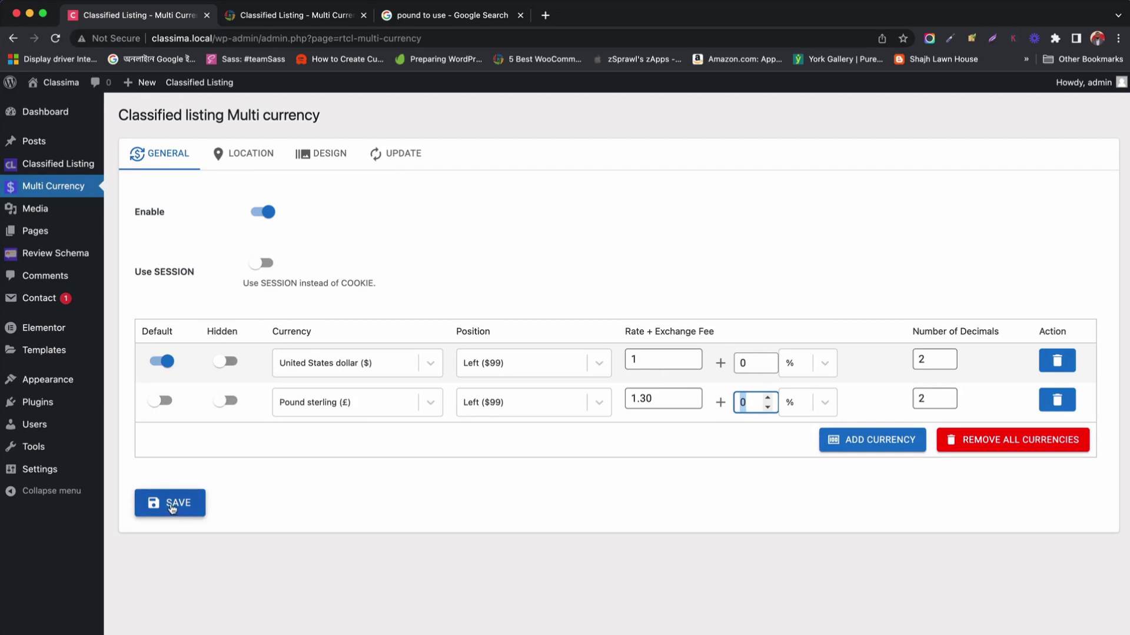
{"action": "left_click", "coordinate": [171, 505]}
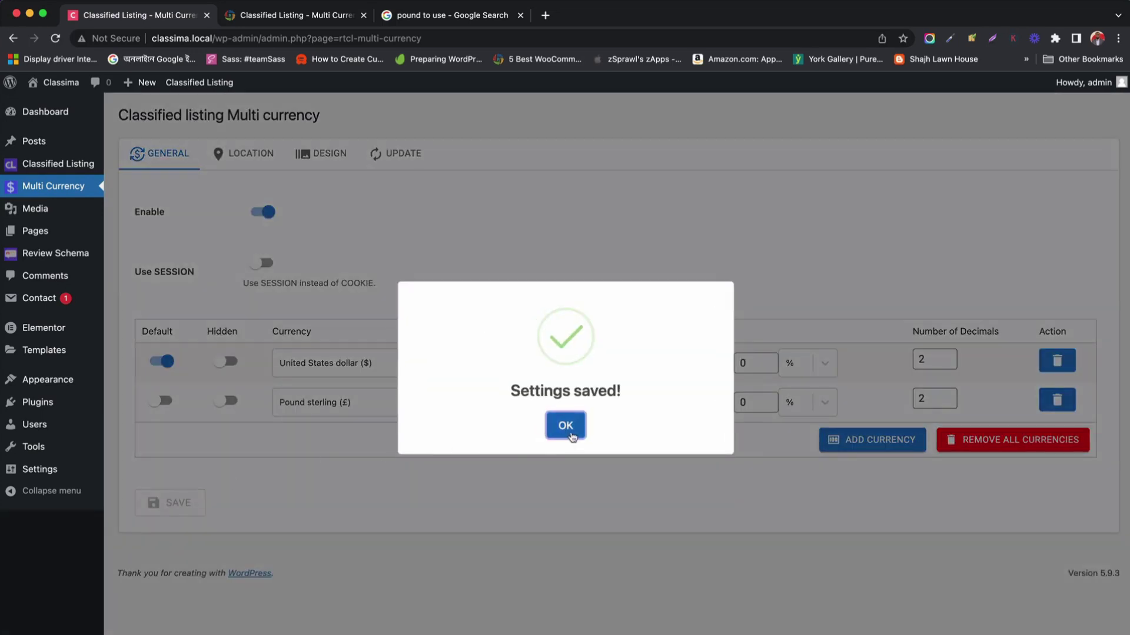
{"action": "left_click", "coordinate": [565, 426]}
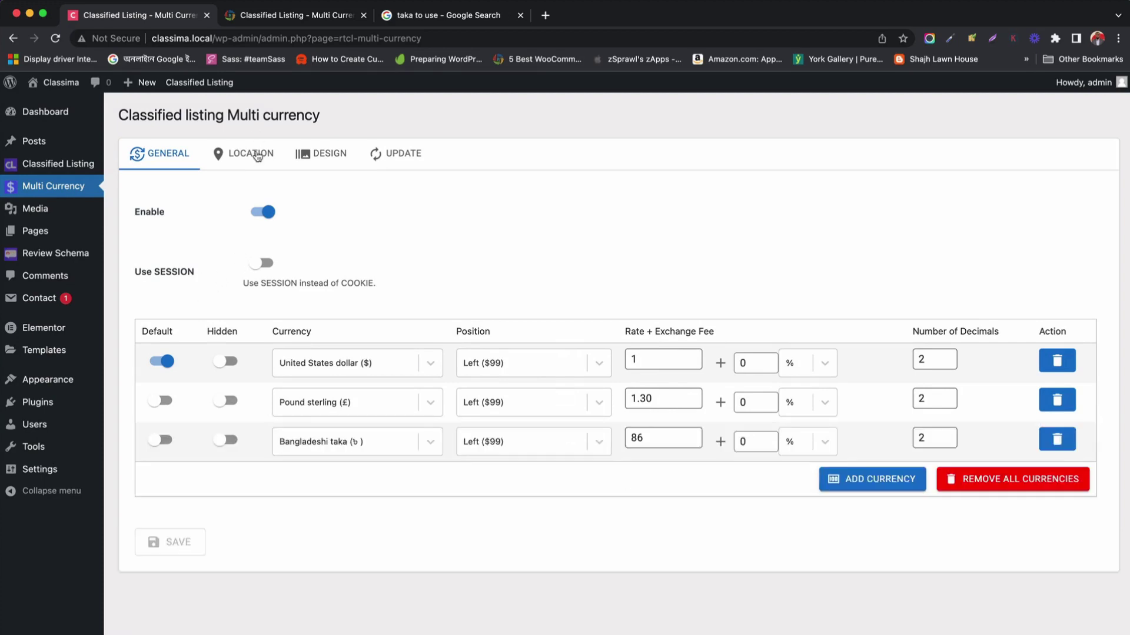
Step: On the LOCATION tab, leave Auto Detect at No and Geo API at Classified Listing
{"action": "left_click", "coordinate": [257, 155]}
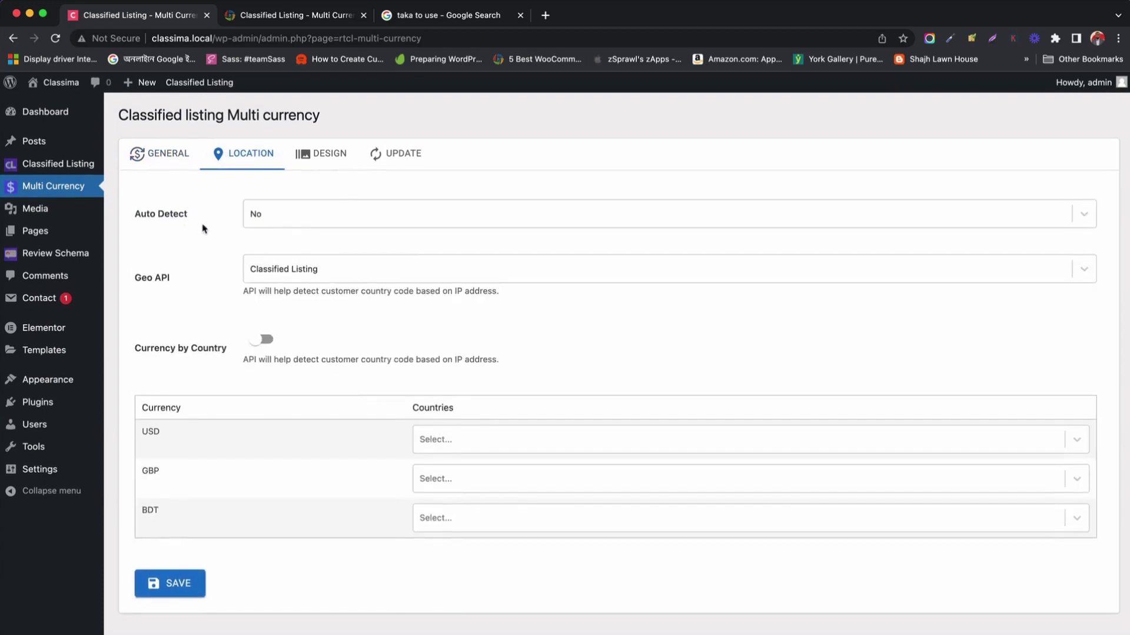
{"action": "left_click", "coordinate": [275, 215]}
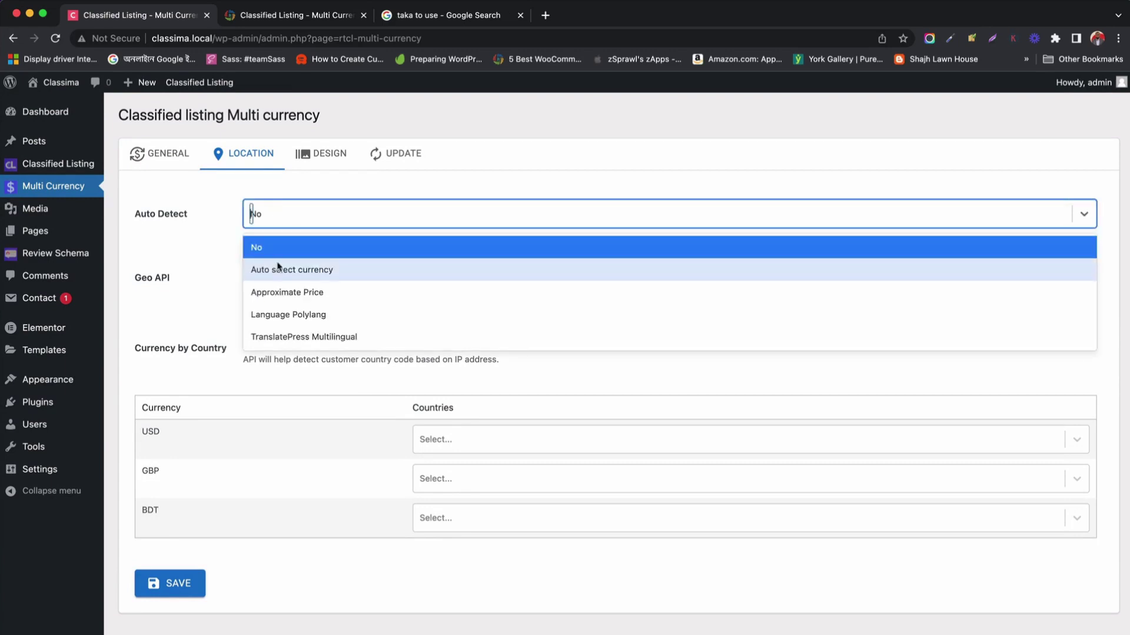
{"action": "left_click", "coordinate": [177, 313]}
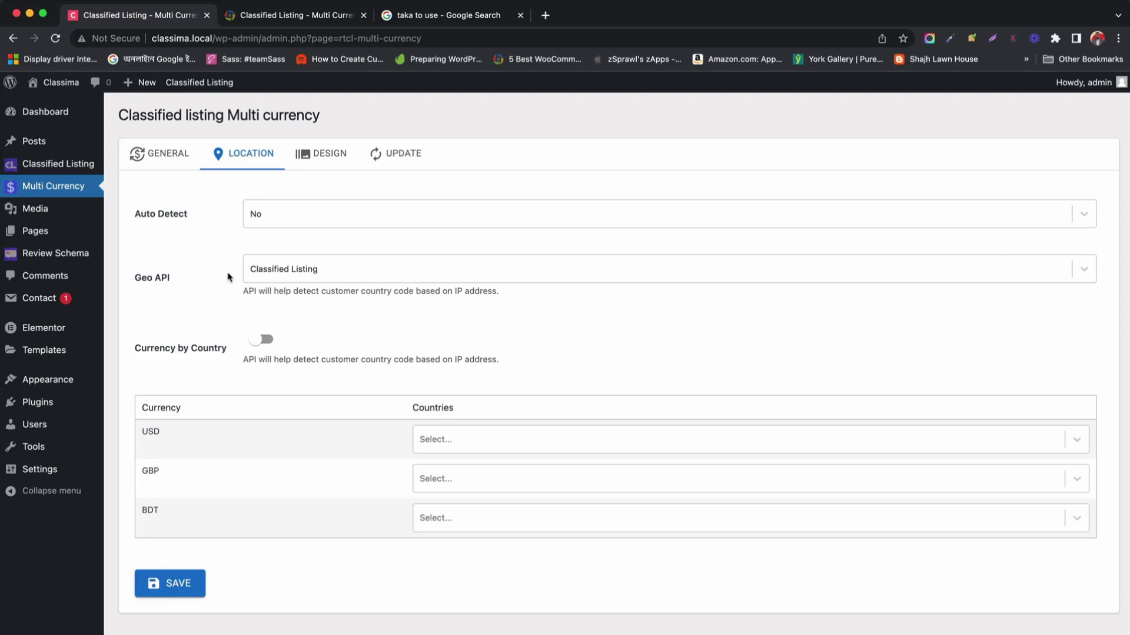
{"action": "left_click", "coordinate": [284, 269]}
{"action": "left_click", "coordinate": [181, 300]}
{"action": "scroll", "coordinate": [146, 294], "scroll_direction": "down", "scroll_amount": 1}
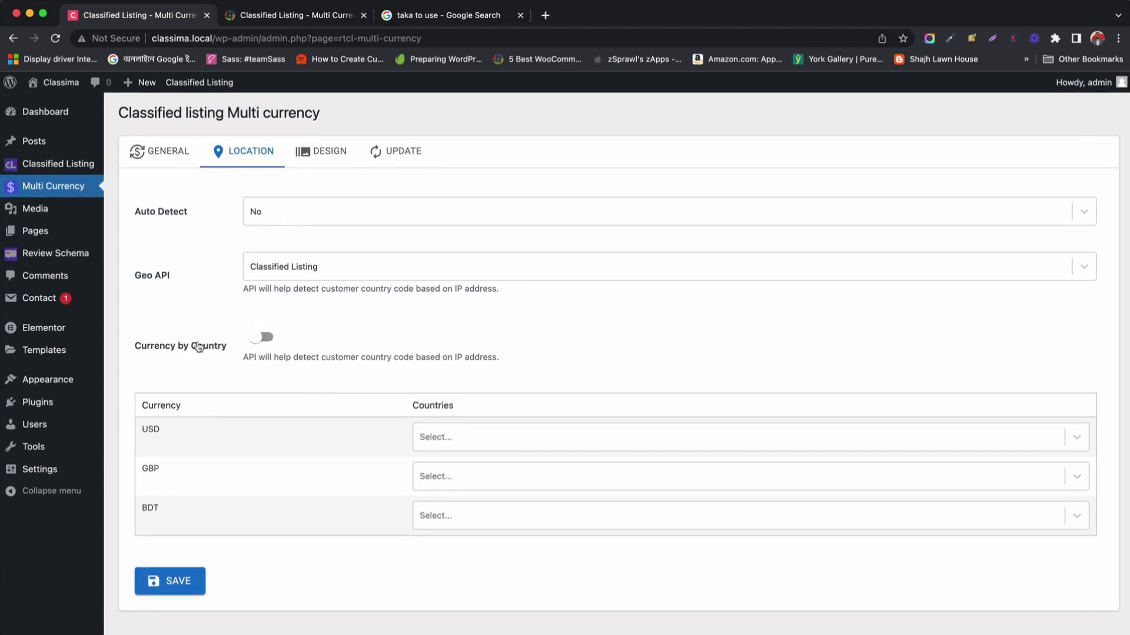
{"action": "left_click", "coordinate": [263, 338]}
{"action": "left_click", "coordinate": [446, 442]}
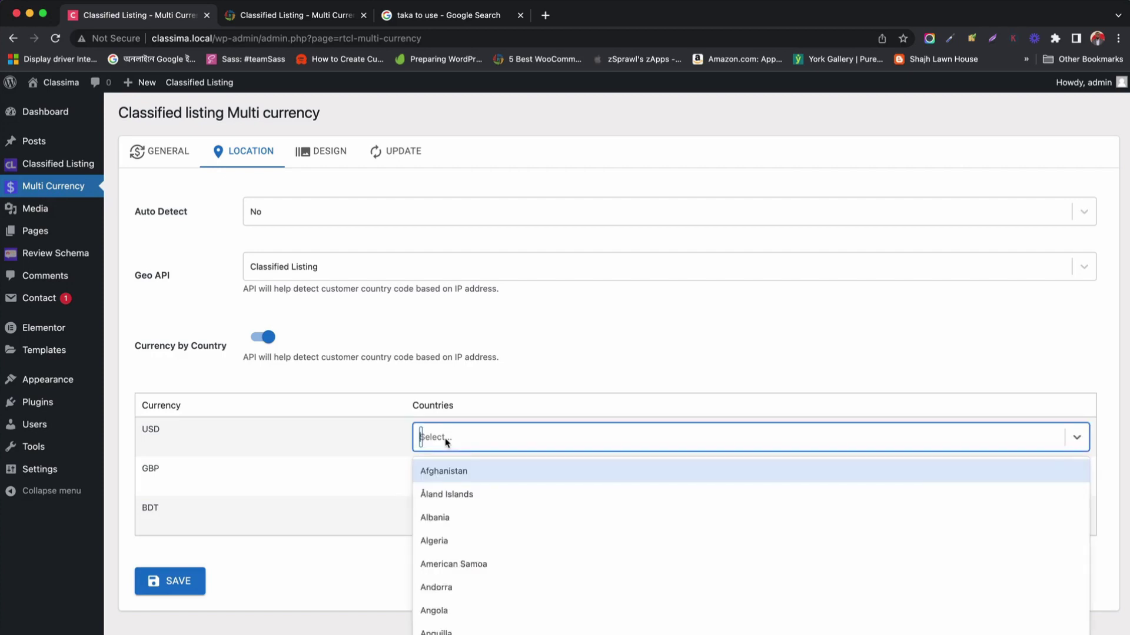
{"action": "type", "text": "uk"}
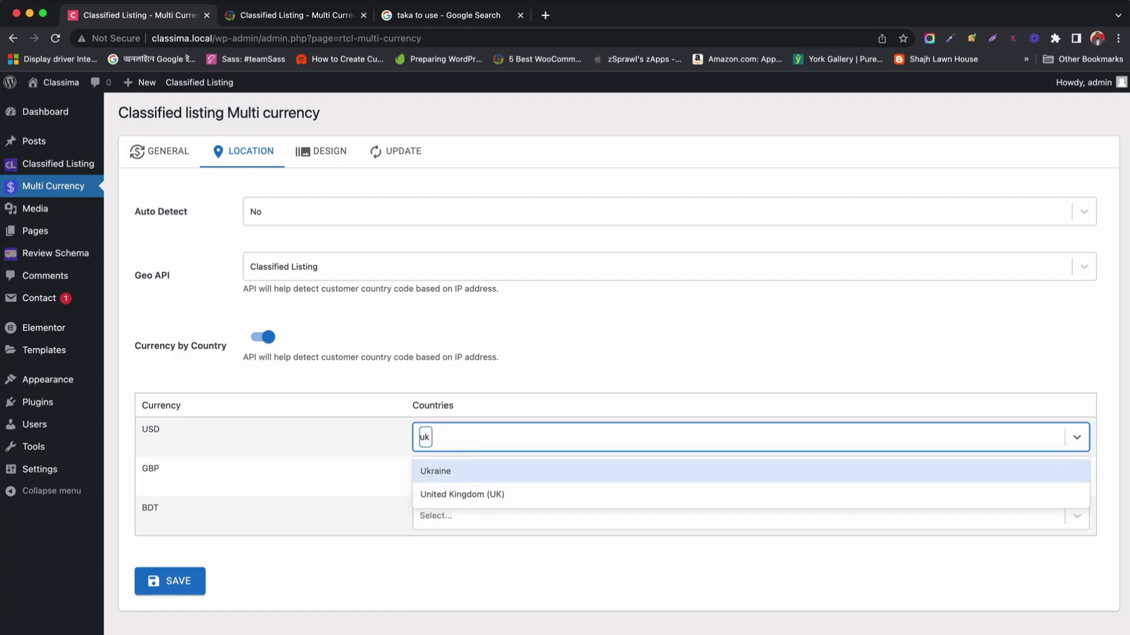
{"action": "left_click", "coordinate": [478, 493]}
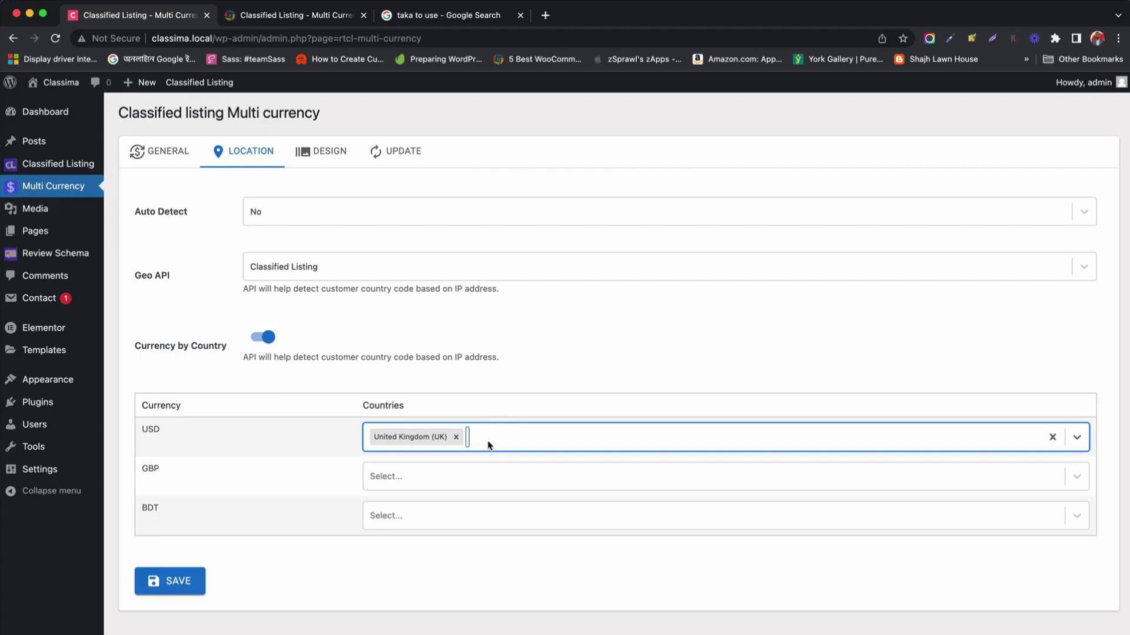
{"action": "left_click", "coordinate": [456, 437]}
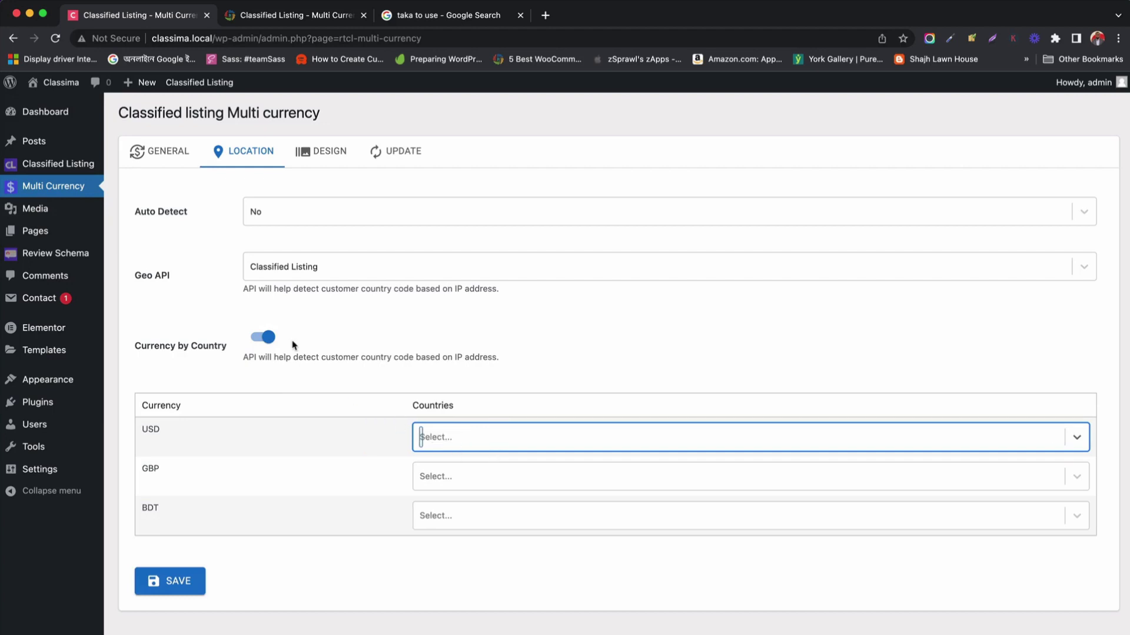
{"action": "left_click", "coordinate": [265, 340]}
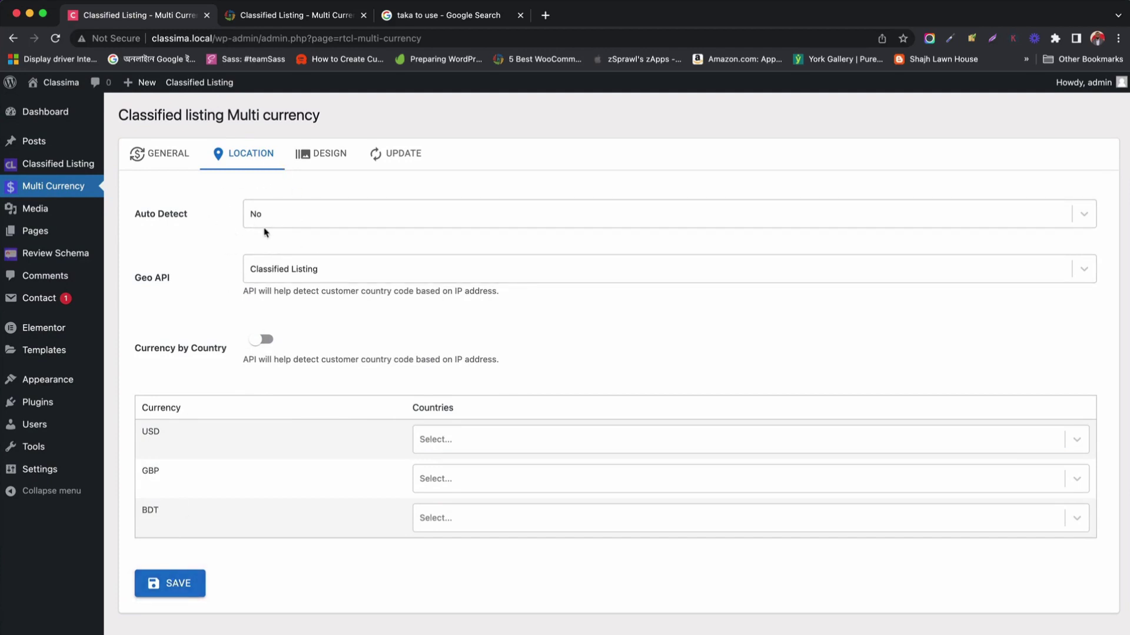
Step: Review the GENERAL currency table, save the LOCATION settings, and switch to the DESIGN tab
{"action": "left_click", "coordinate": [156, 166]}
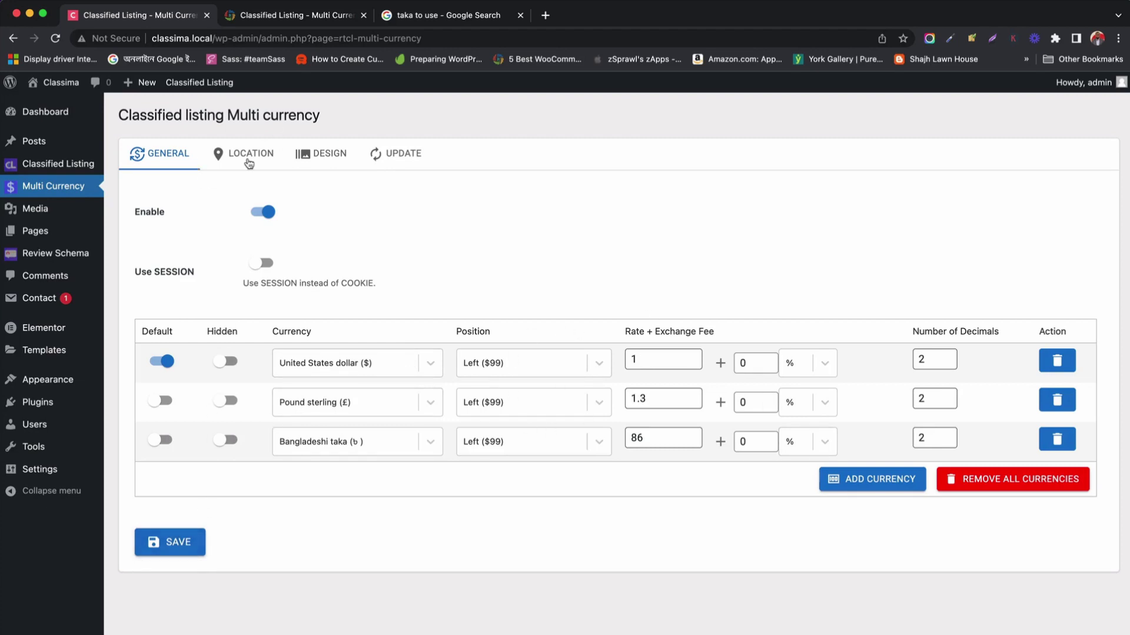
{"action": "left_click", "coordinate": [248, 156]}
{"action": "left_click", "coordinate": [172, 585]}
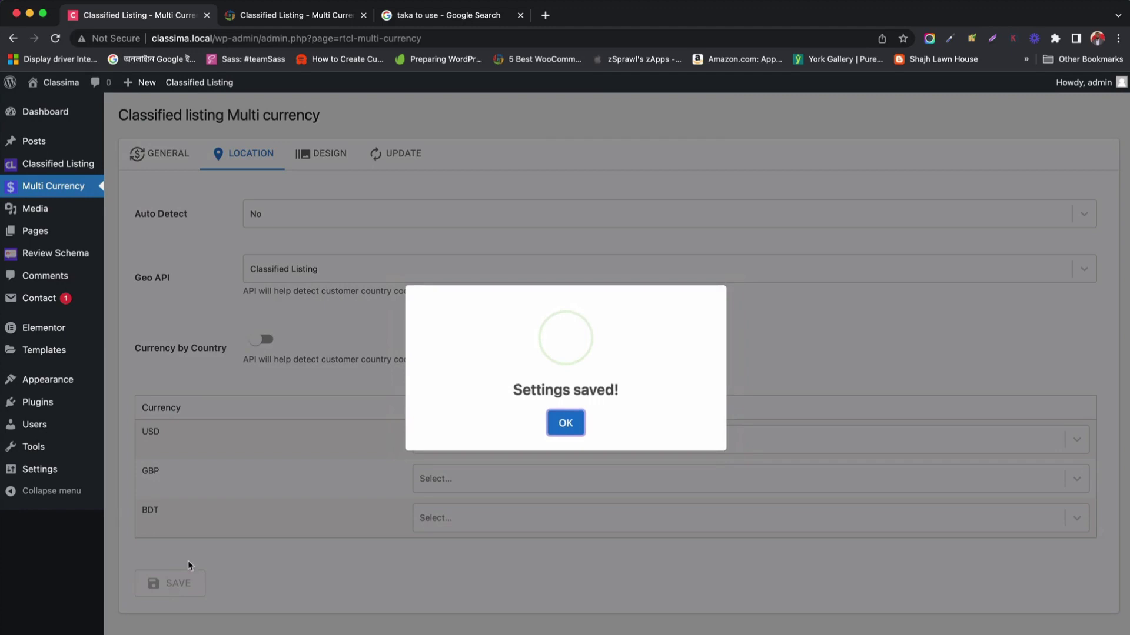
{"action": "left_click", "coordinate": [320, 155]}
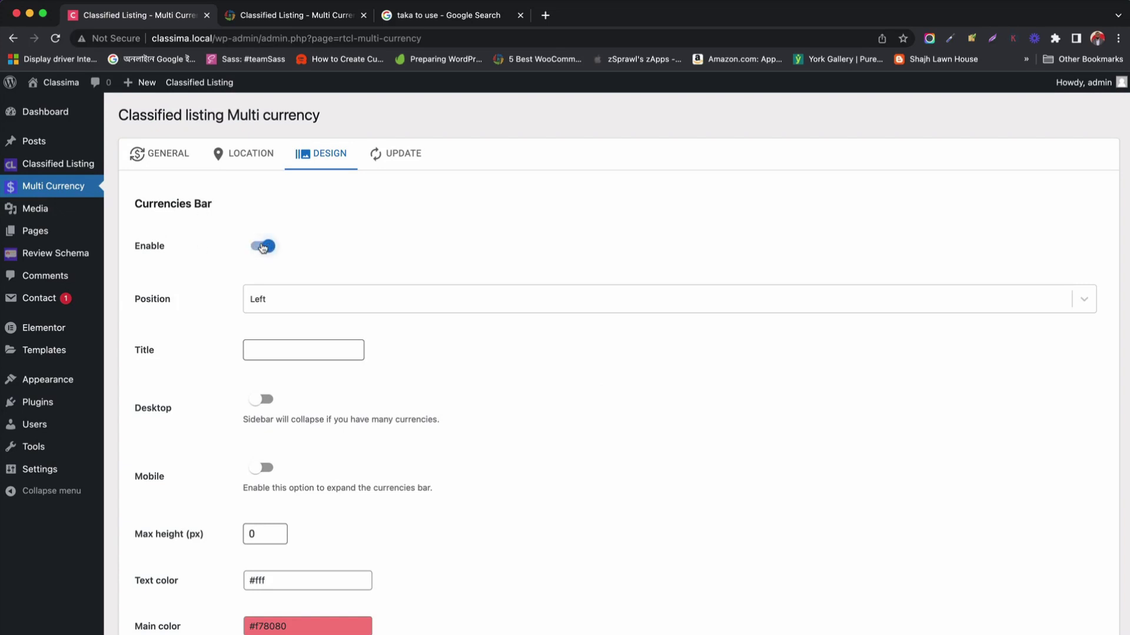
Step: Position the currencies bar on the Right with the title 'Change Currency'
{"action": "left_click", "coordinate": [298, 299]}
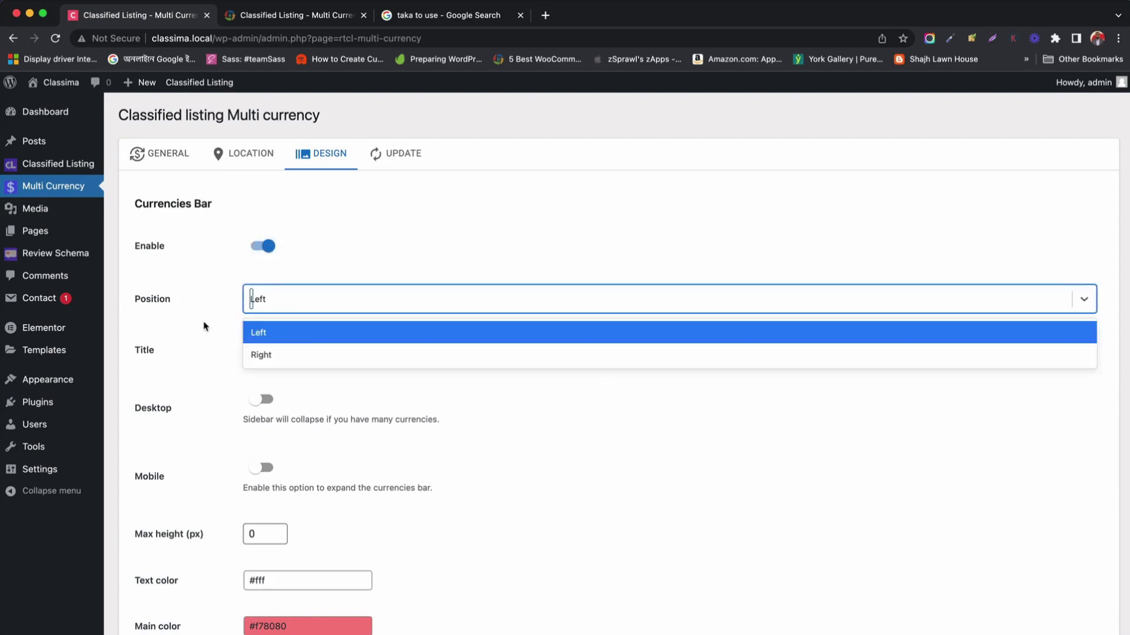
{"action": "left_click", "coordinate": [271, 354]}
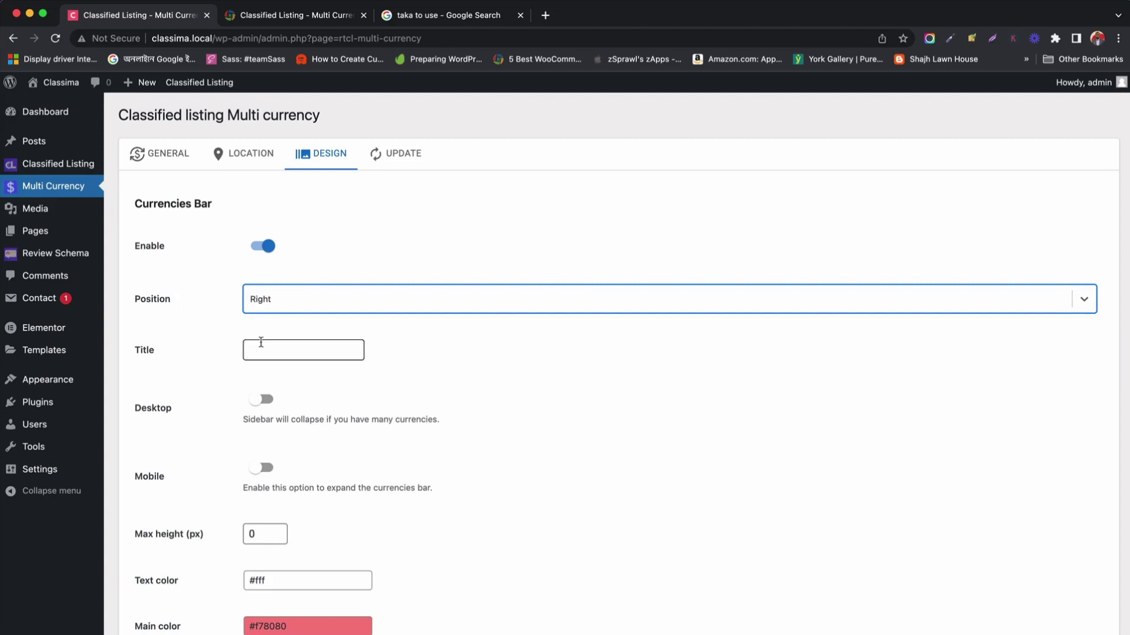
{"action": "left_click", "coordinate": [261, 343]}
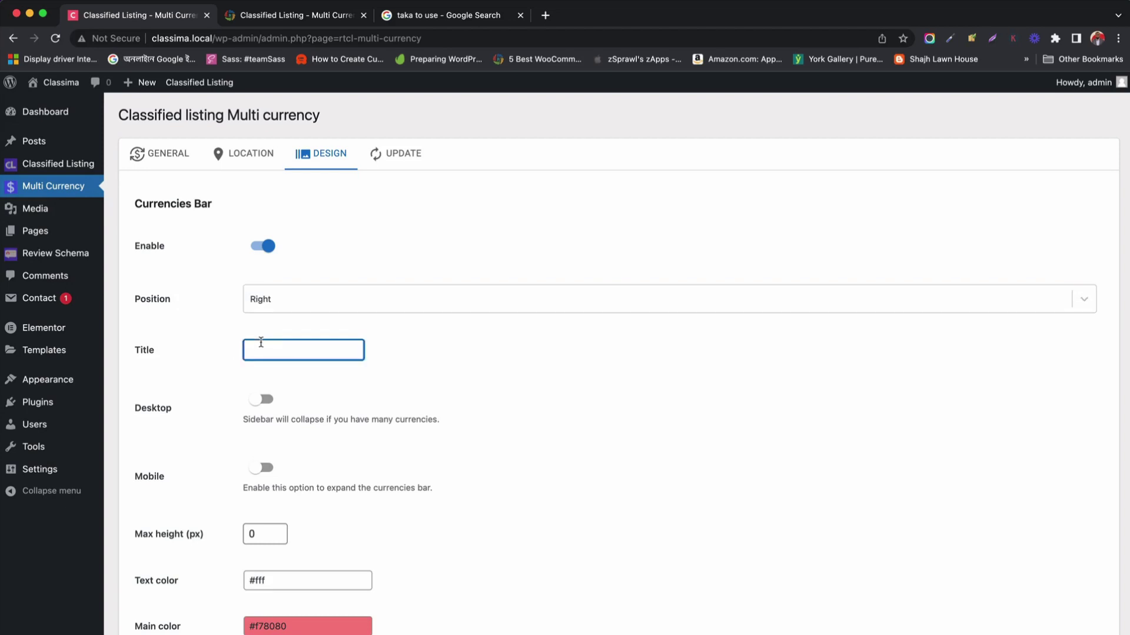
{"action": "type", "text": "Change Currency"}
{"action": "left_click", "coordinate": [422, 449]}
Step: Keep the bar style as Default and save the design settings
{"action": "scroll", "coordinate": [422, 449], "scroll_direction": "down", "scroll_amount": 2}
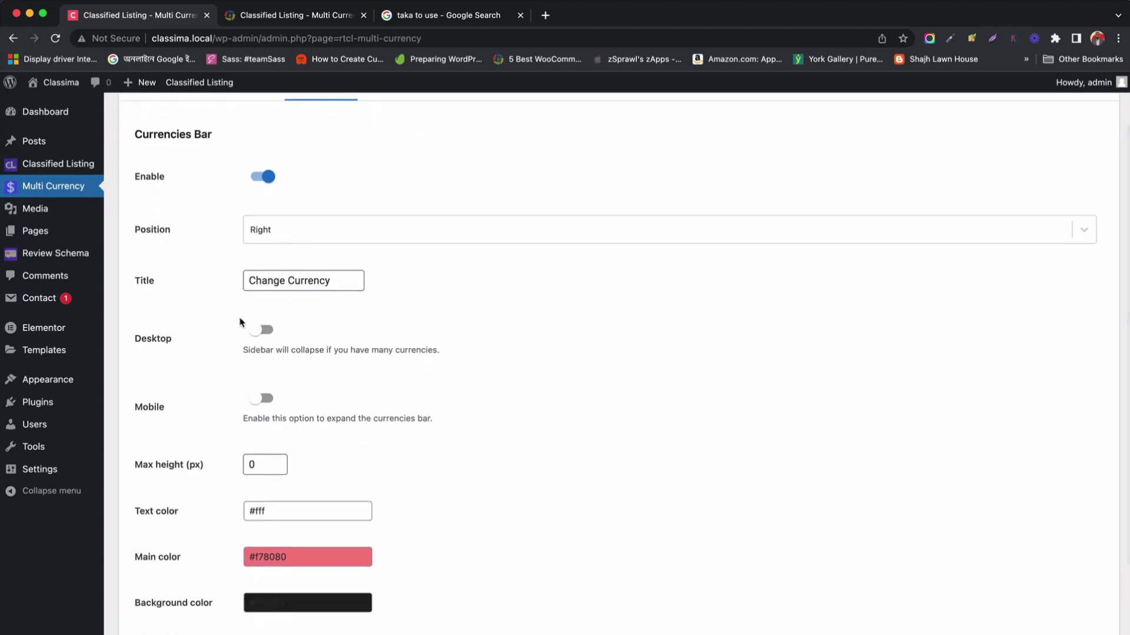
{"action": "scroll", "coordinate": [188, 435], "scroll_direction": "down", "scroll_amount": 2}
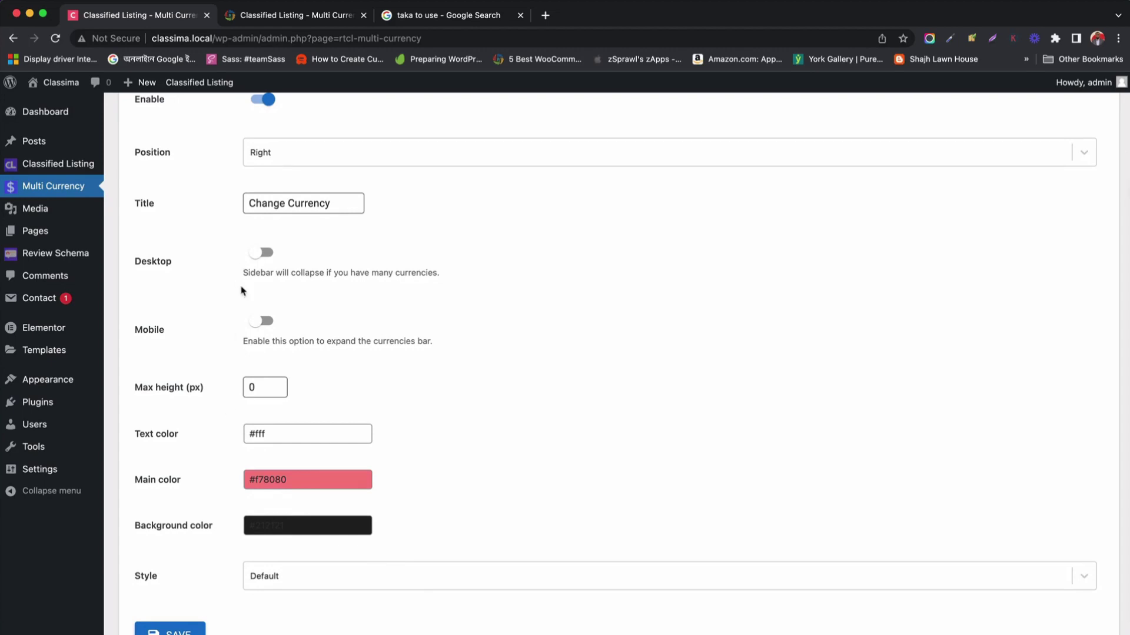
{"action": "scroll", "coordinate": [241, 291], "scroll_direction": "down", "scroll_amount": 2}
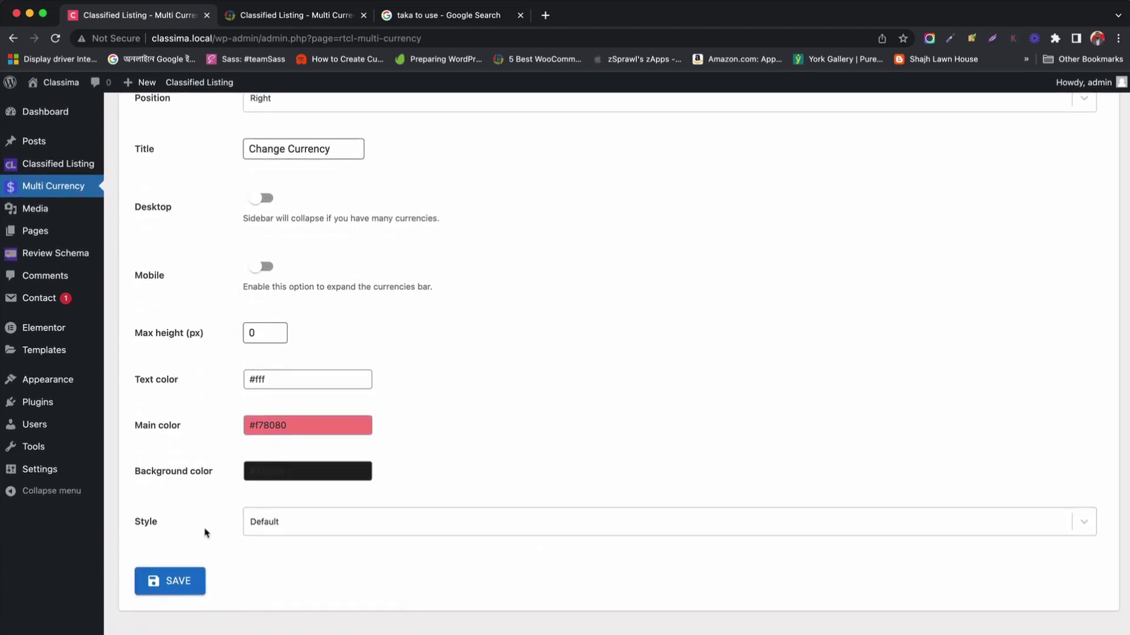
{"action": "left_click", "coordinate": [272, 525]}
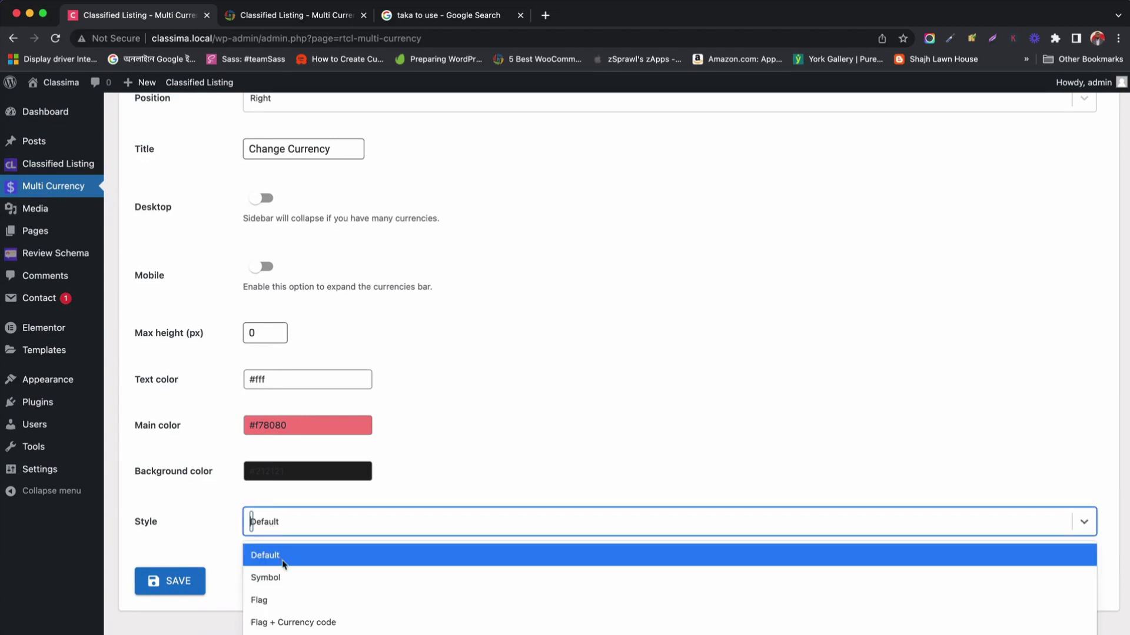
{"action": "left_click", "coordinate": [528, 412]}
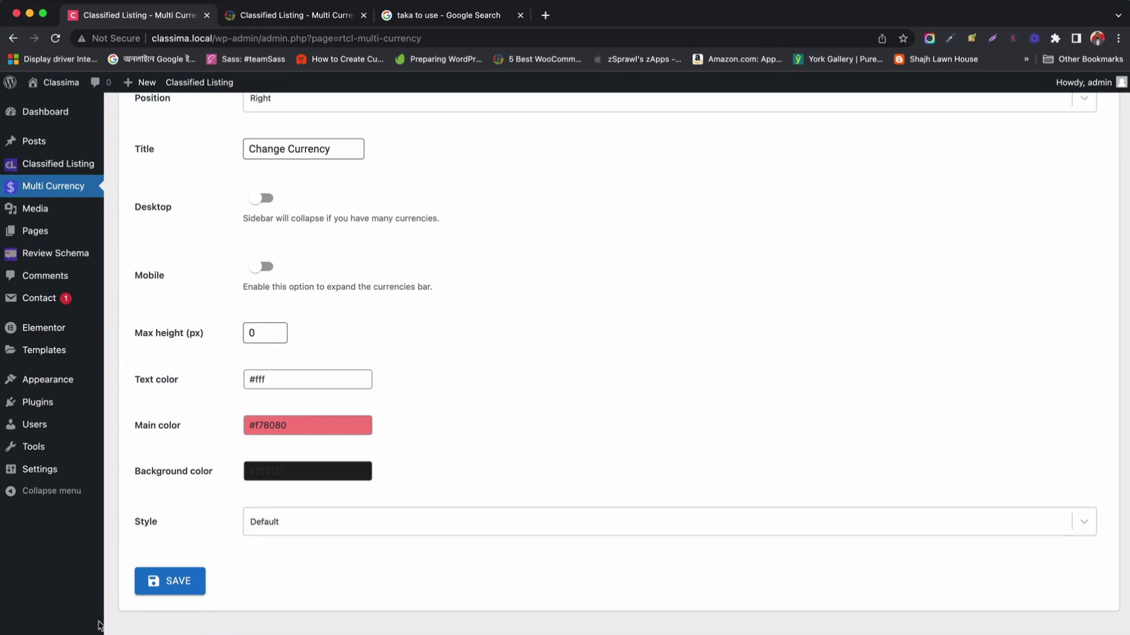
{"action": "left_click", "coordinate": [177, 581]}
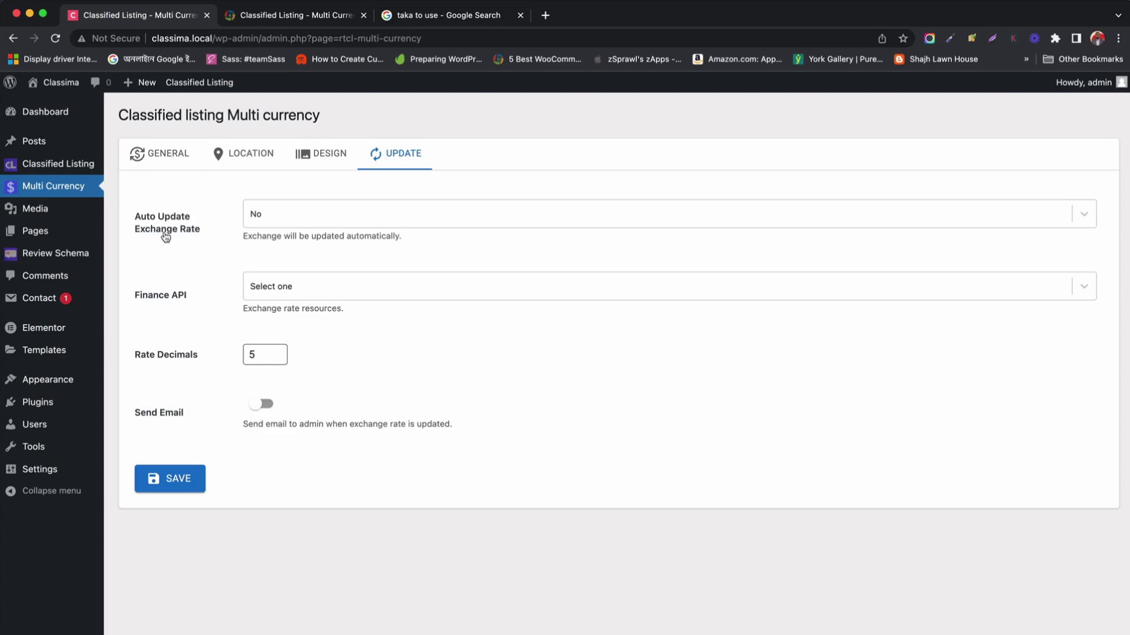
Step: Review the update options, keeping exchange rate auto update at No and the finance API unchanged
{"action": "left_click", "coordinate": [264, 218]}
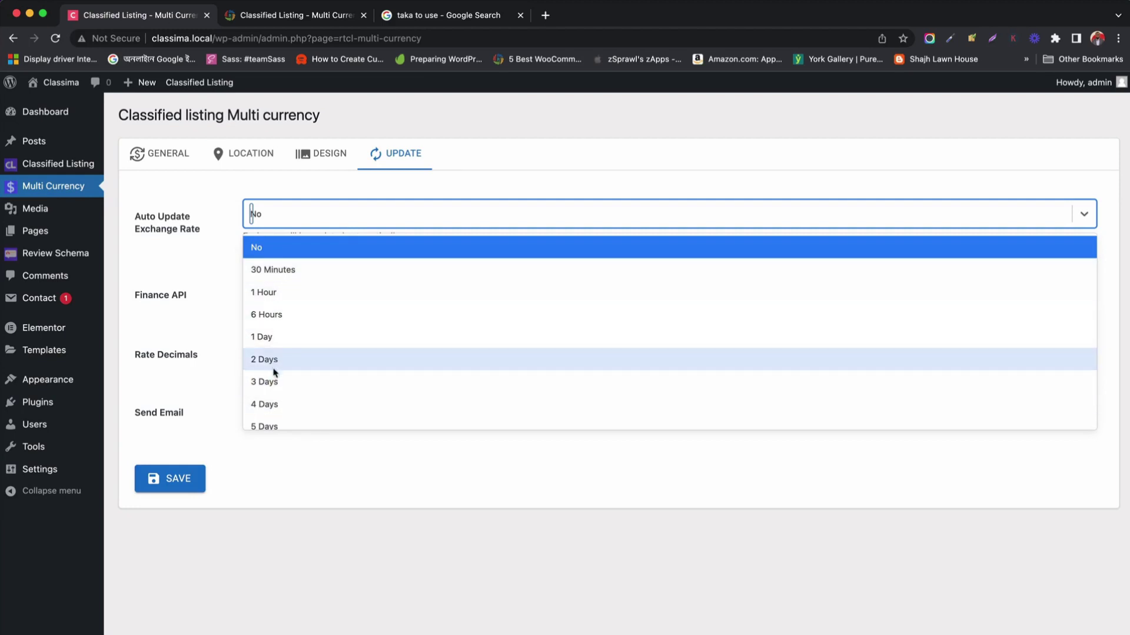
{"action": "scroll", "coordinate": [273, 377], "scroll_direction": "down", "scroll_amount": 3}
{"action": "left_click", "coordinate": [187, 325]}
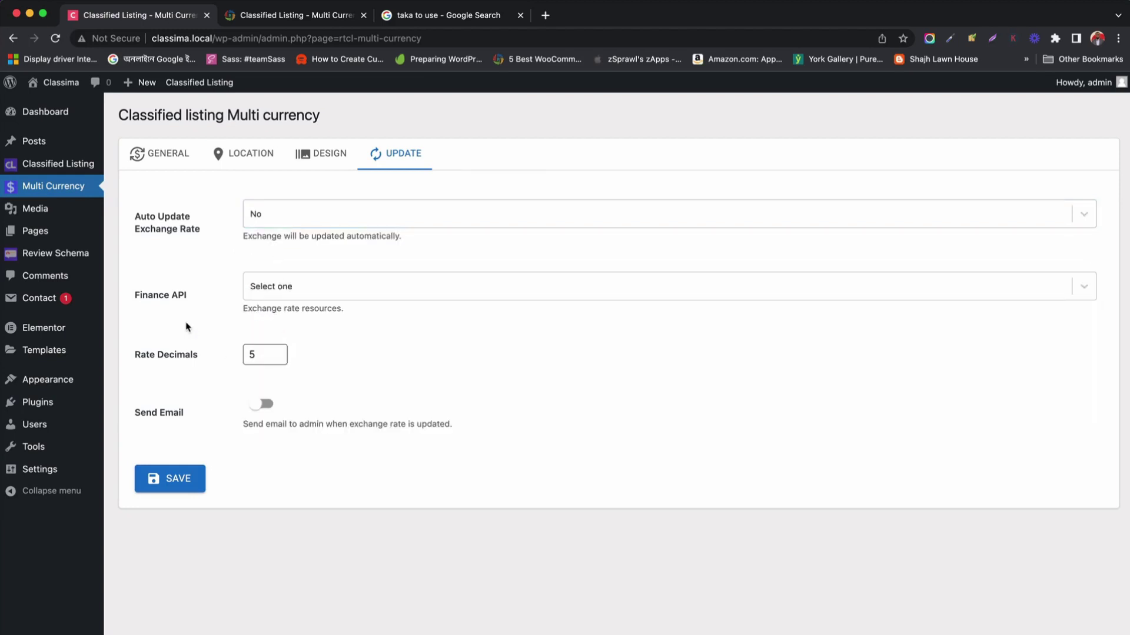
{"action": "left_click", "coordinate": [280, 290]}
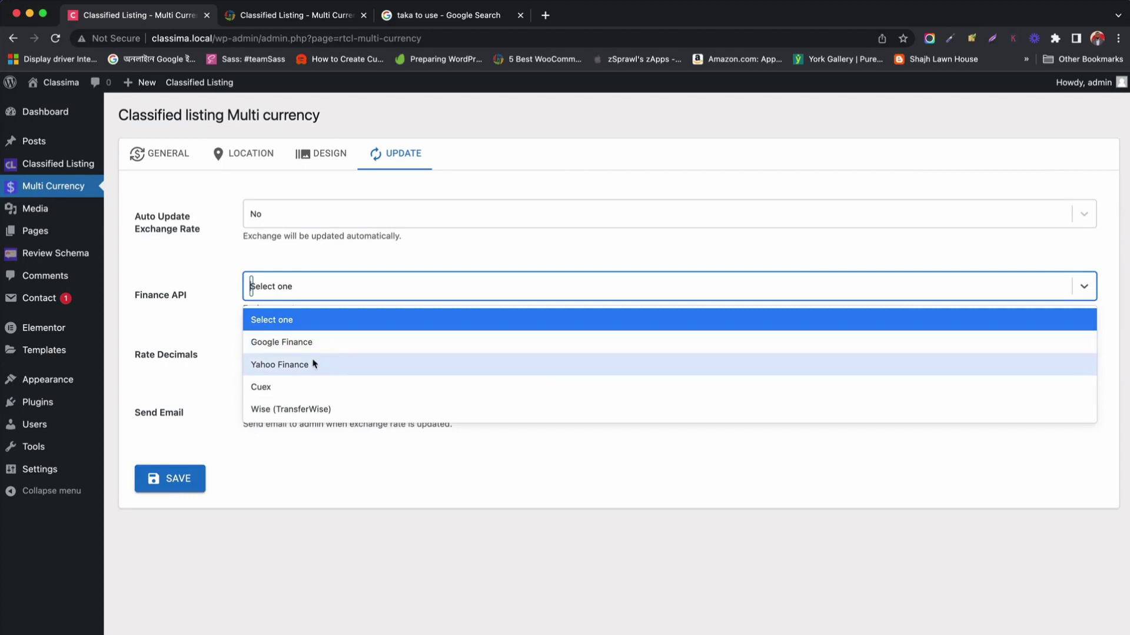
{"action": "left_click", "coordinate": [200, 401]}
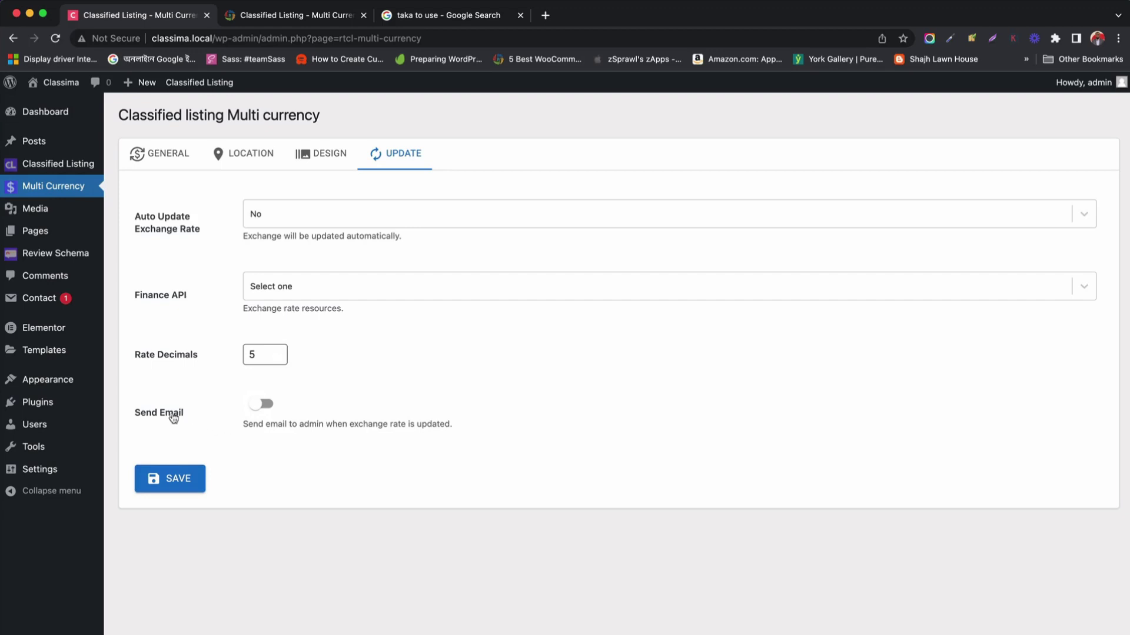
Step: Turn on Send Email with the autofilled custom notification address and save the Update settings
{"action": "left_click", "coordinate": [263, 405]}
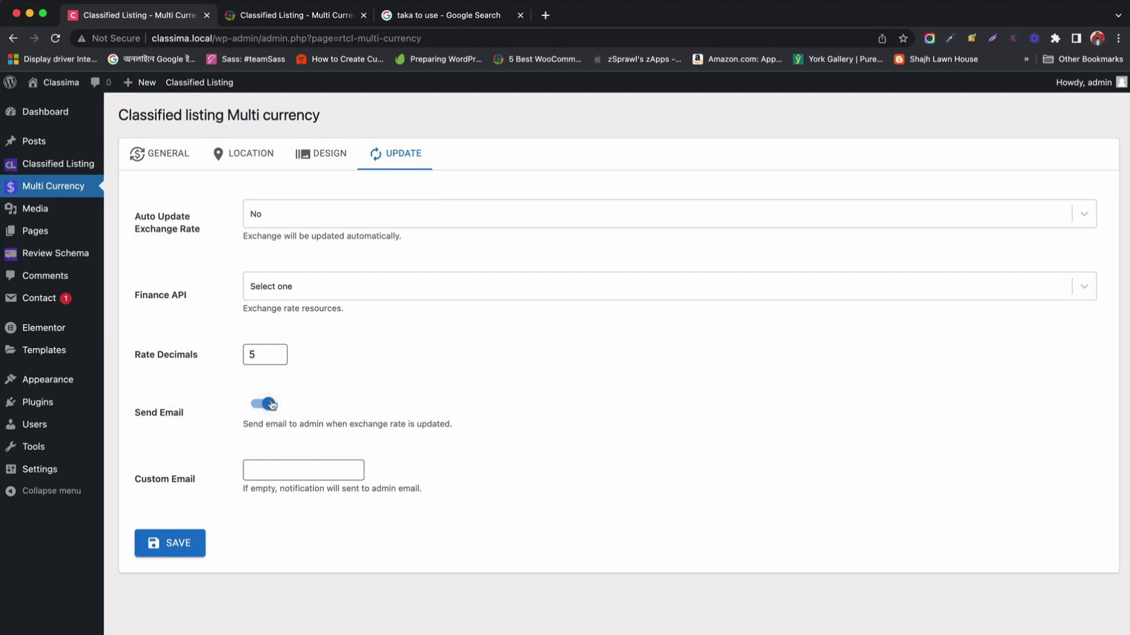
{"action": "left_click", "coordinate": [269, 475]}
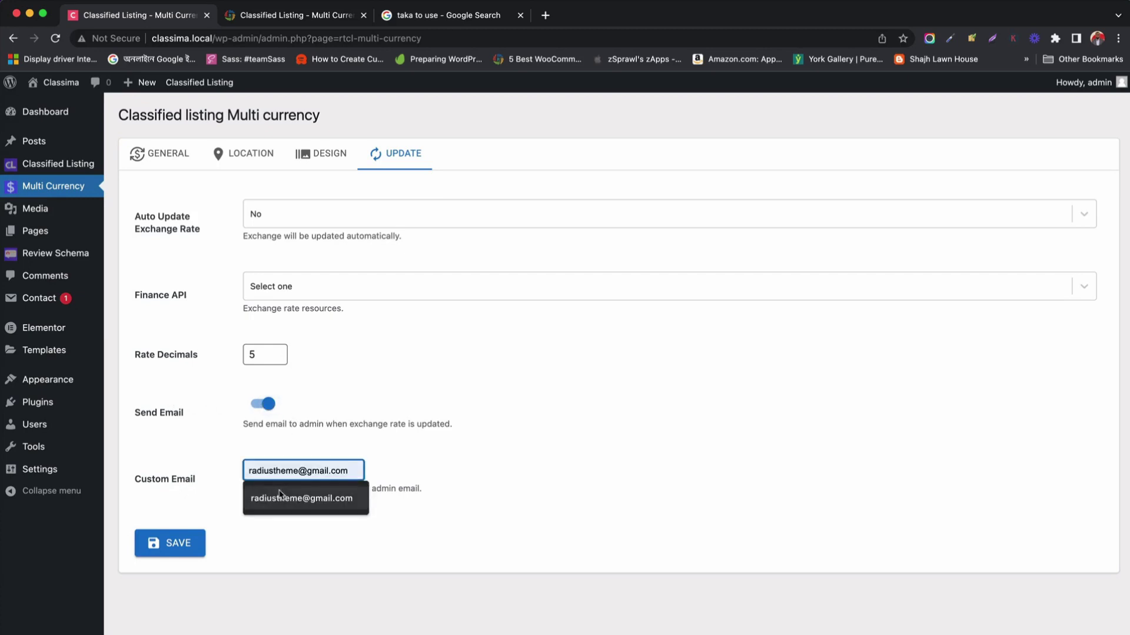
{"action": "left_click", "coordinate": [280, 494]}
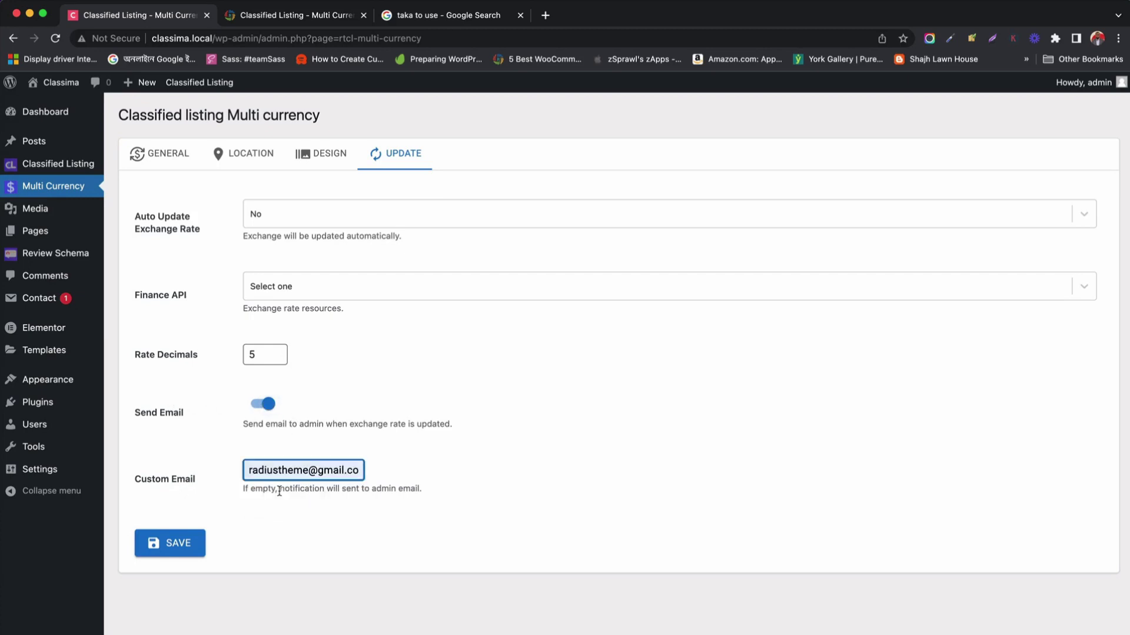
{"action": "left_click", "coordinate": [178, 543]}
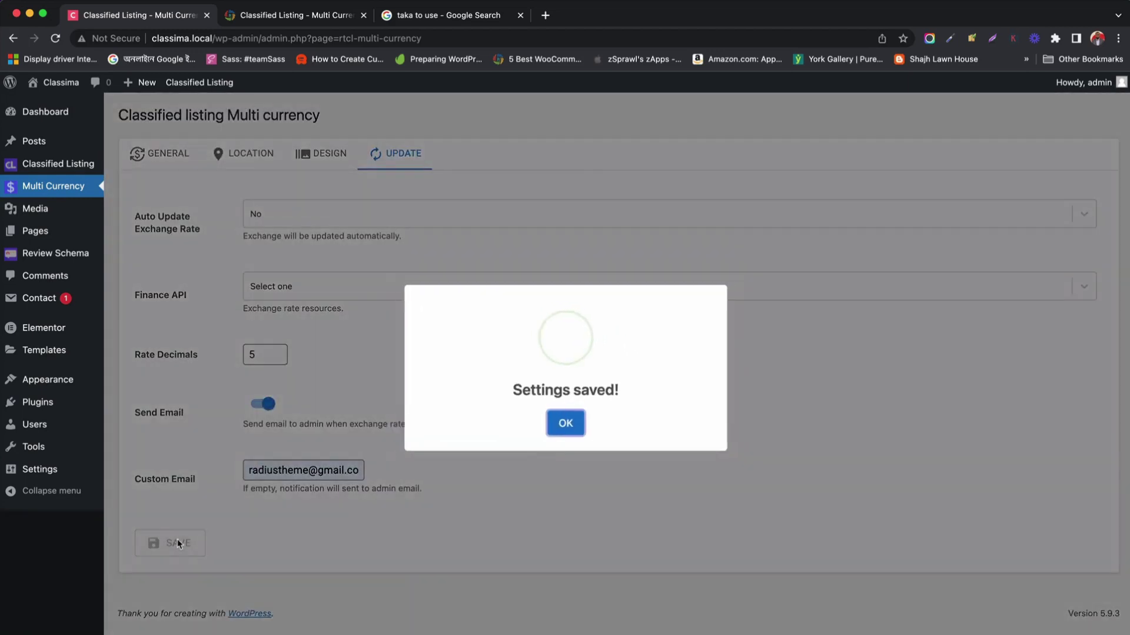
Step: Dismiss the save confirmation and preview the Classima Change Currency panel listing USD, GBP and BDT
{"action": "left_click", "coordinate": [564, 421]}
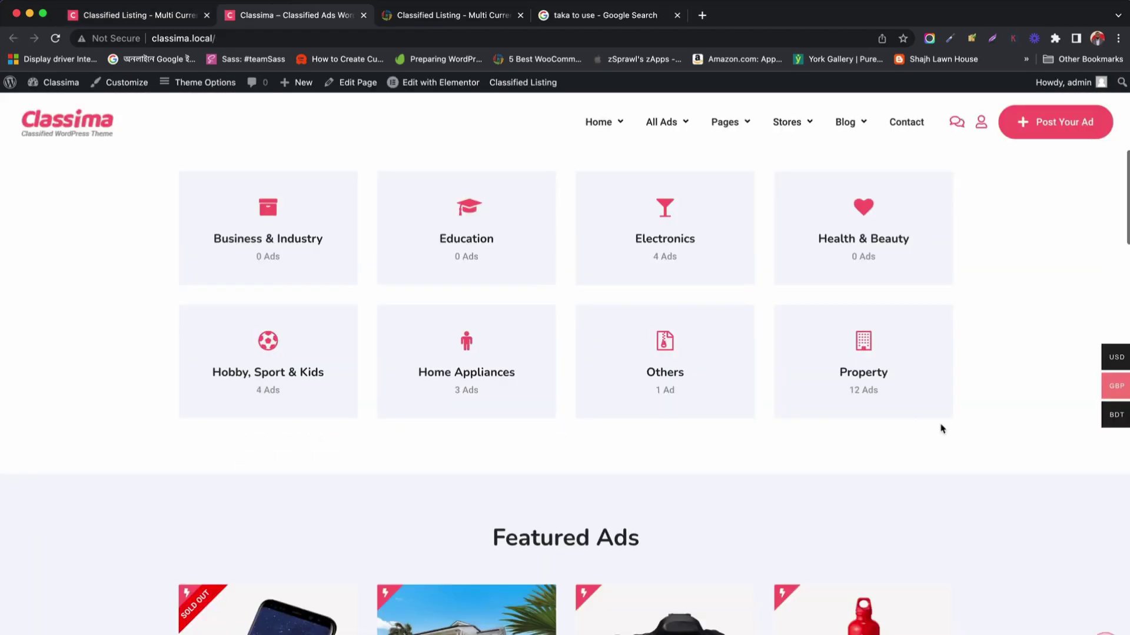
{"action": "mouse_move", "coordinate": [1125, 362]}
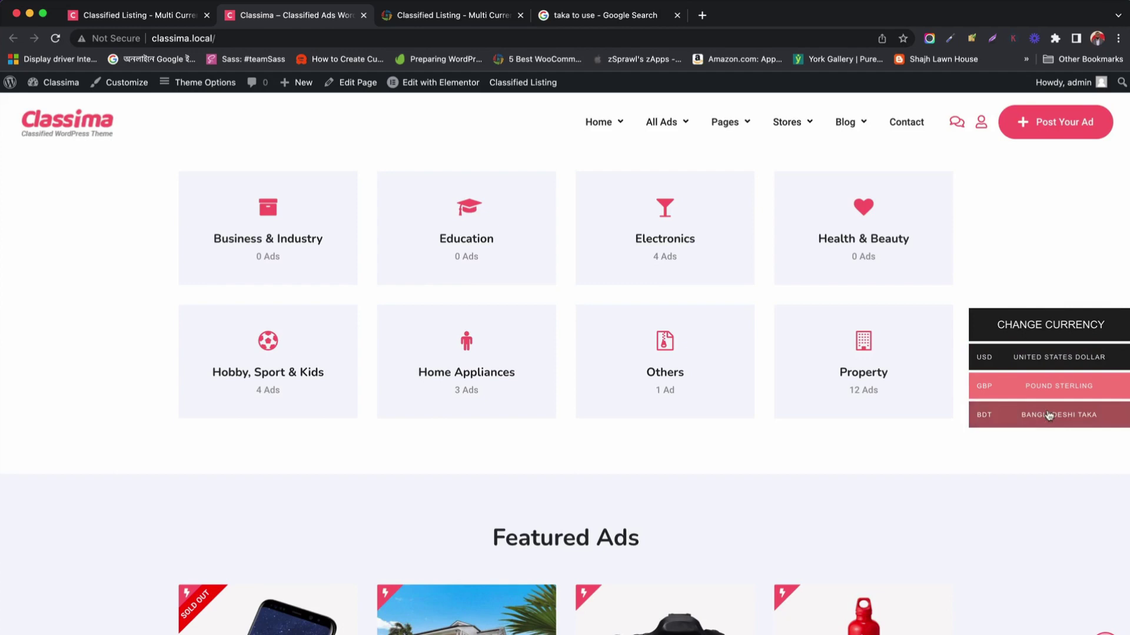
Step: Set the currencies bar style to Flag + Currency code, save it, and go back to the Classima front page
{"action": "left_click", "coordinate": [129, 11]}
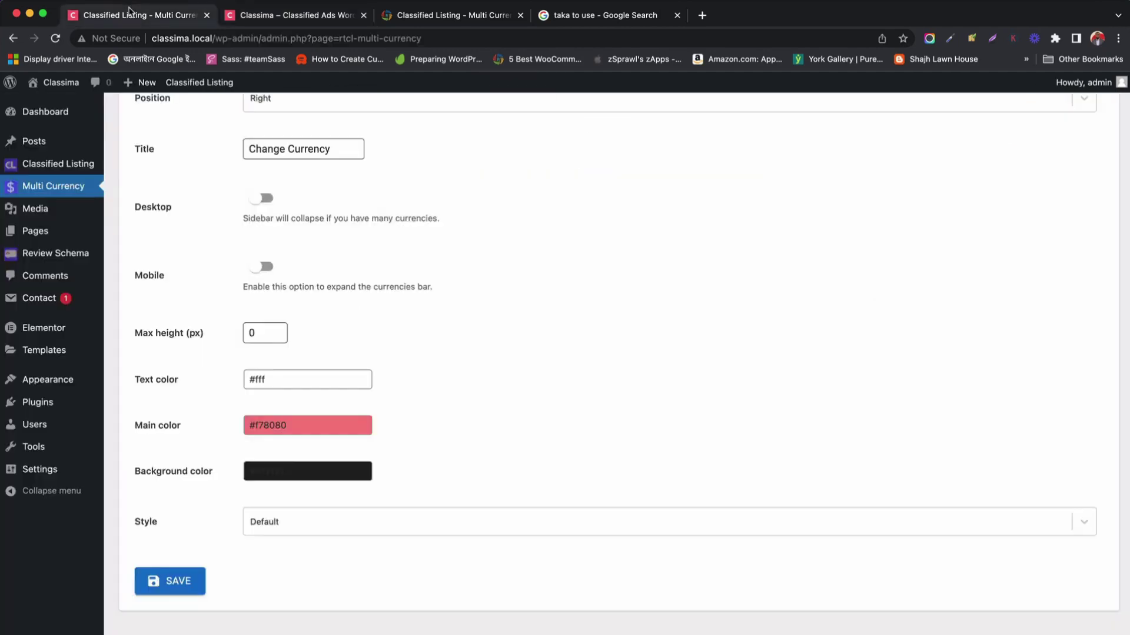
{"action": "left_click", "coordinate": [268, 530]}
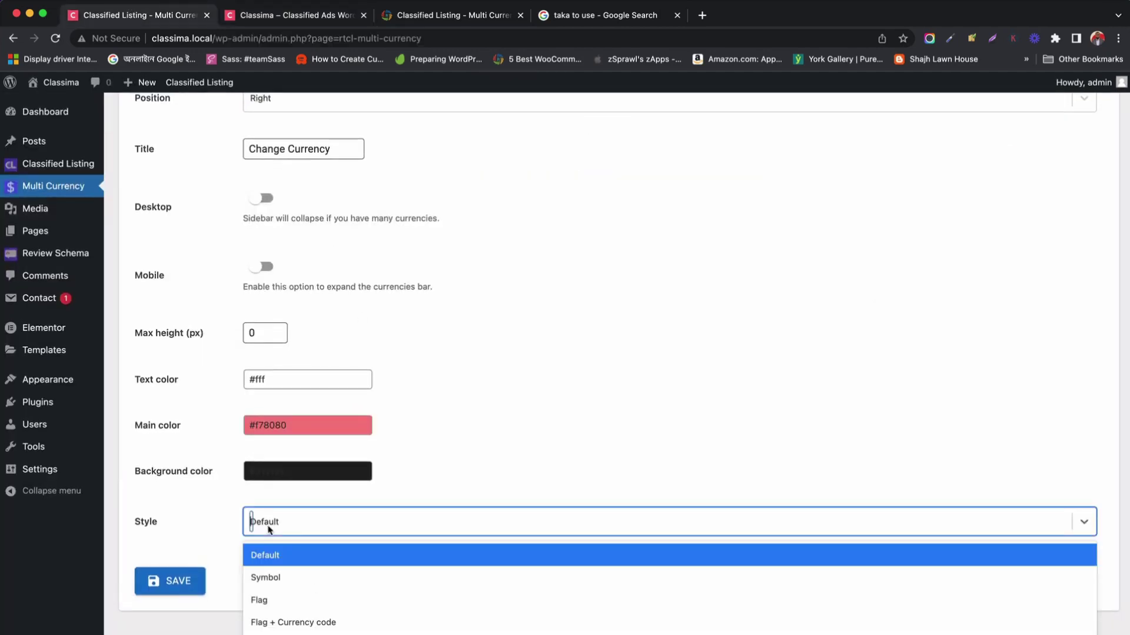
{"action": "left_click", "coordinate": [289, 622]}
{"action": "left_click", "coordinate": [172, 586]}
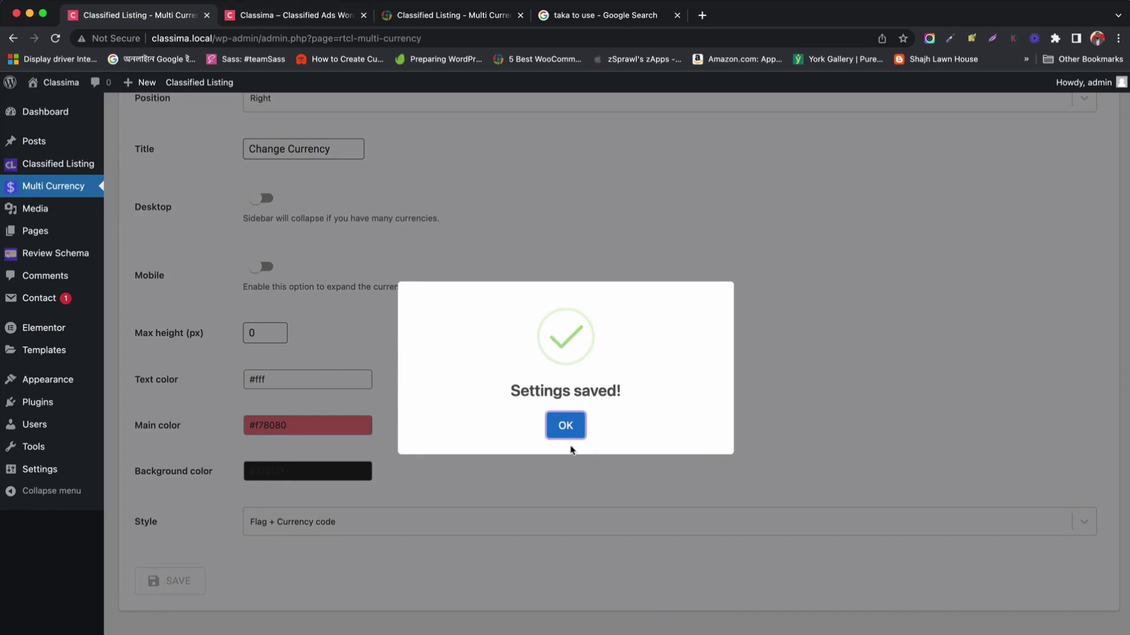
{"action": "left_click", "coordinate": [566, 424]}
{"action": "left_click", "coordinate": [264, 17]}
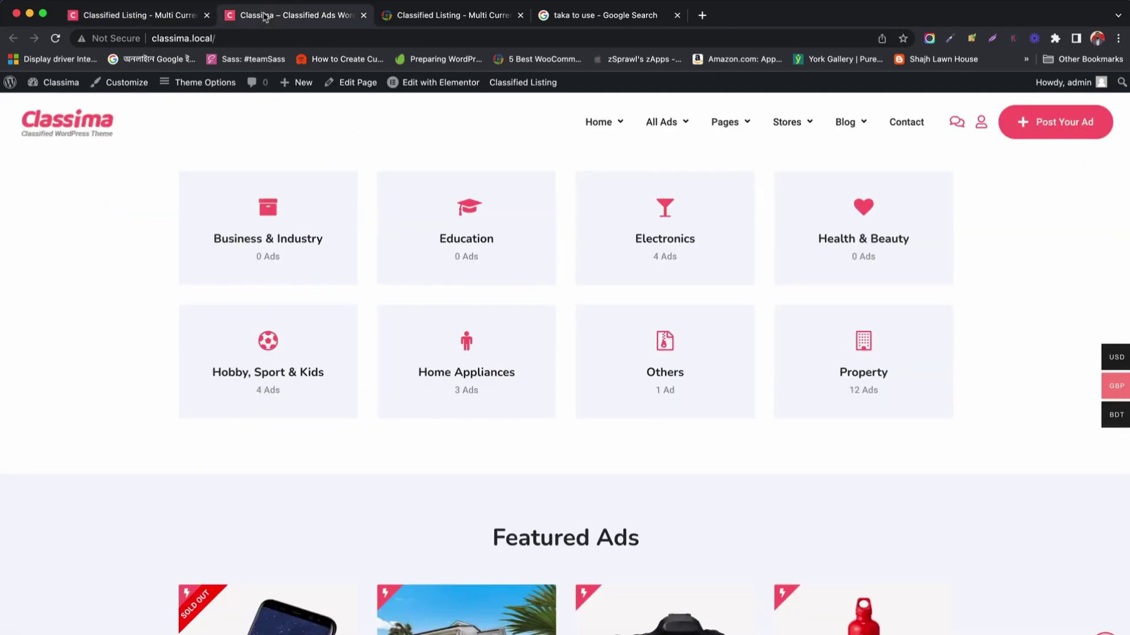
Step: Reload the Classima site, open All Ads, and note the Water Bottle's USD price of 25
{"action": "left_click", "coordinate": [54, 40]}
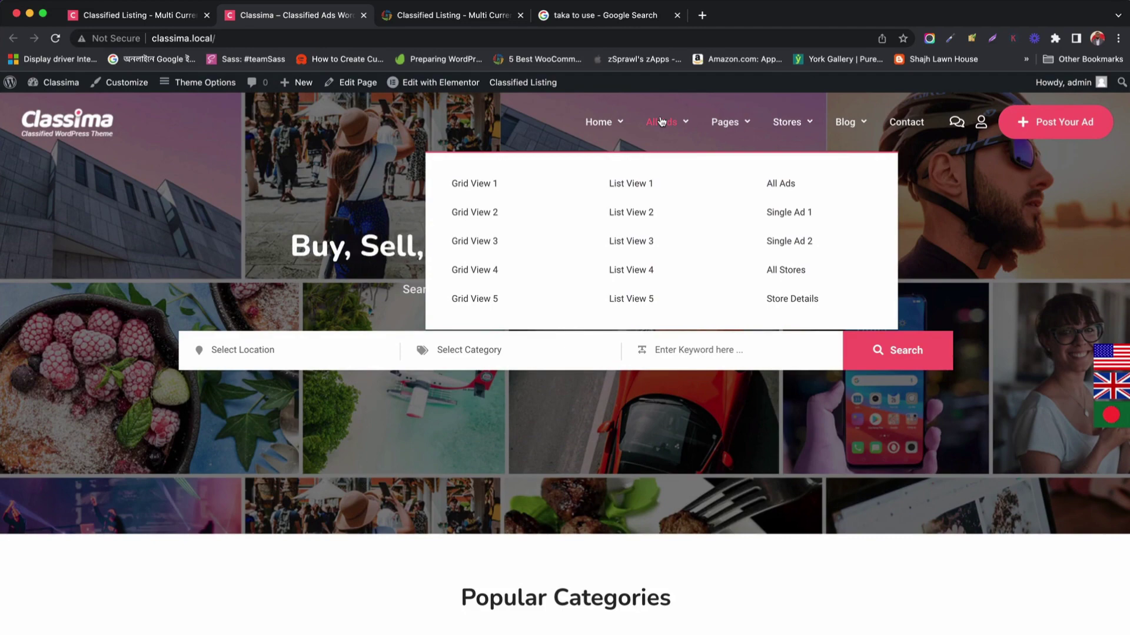
{"action": "left_click", "coordinate": [661, 122]}
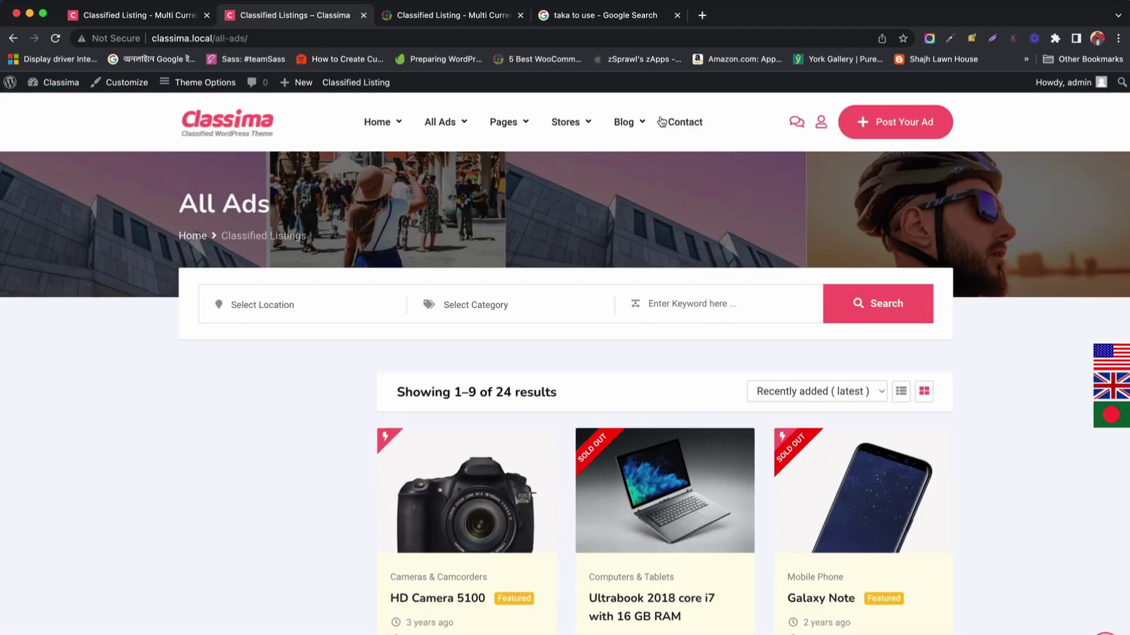
{"action": "scroll", "coordinate": [795, 457], "scroll_direction": "down", "scroll_amount": 10}
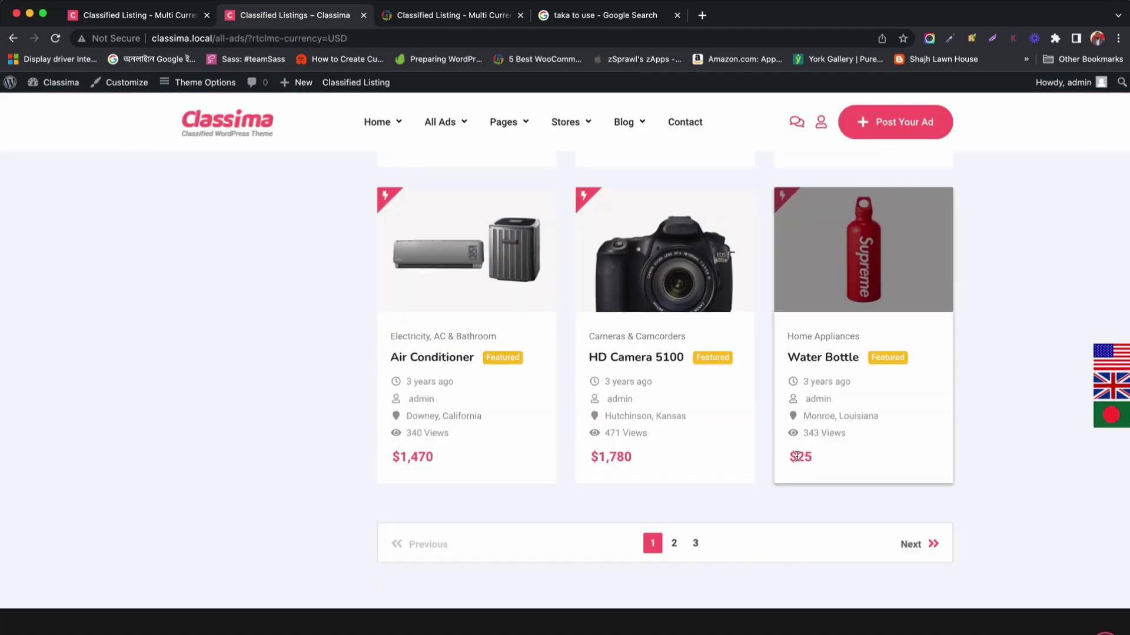
{"action": "left_click_drag", "start_coordinate": [797, 457], "coordinate": [808, 456]}
Step: Switch the listing prices to GBP (Water Bottle now £32.50), then return to the Multi Currency settings
{"action": "mouse_move", "coordinate": [1060, 359]}
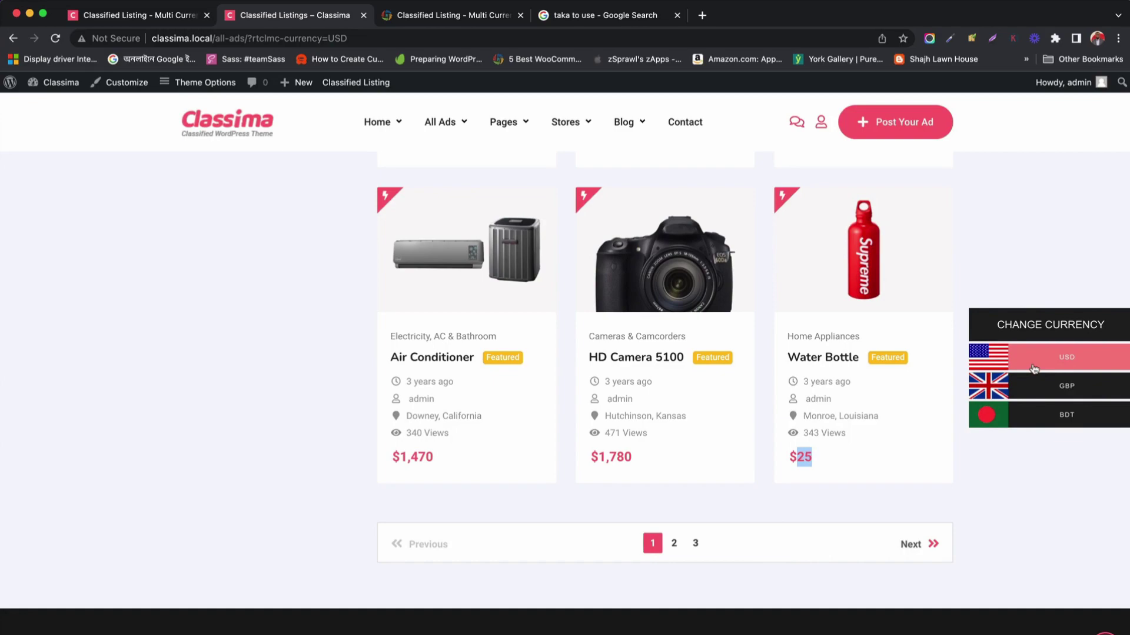
{"action": "left_click", "coordinate": [1033, 386]}
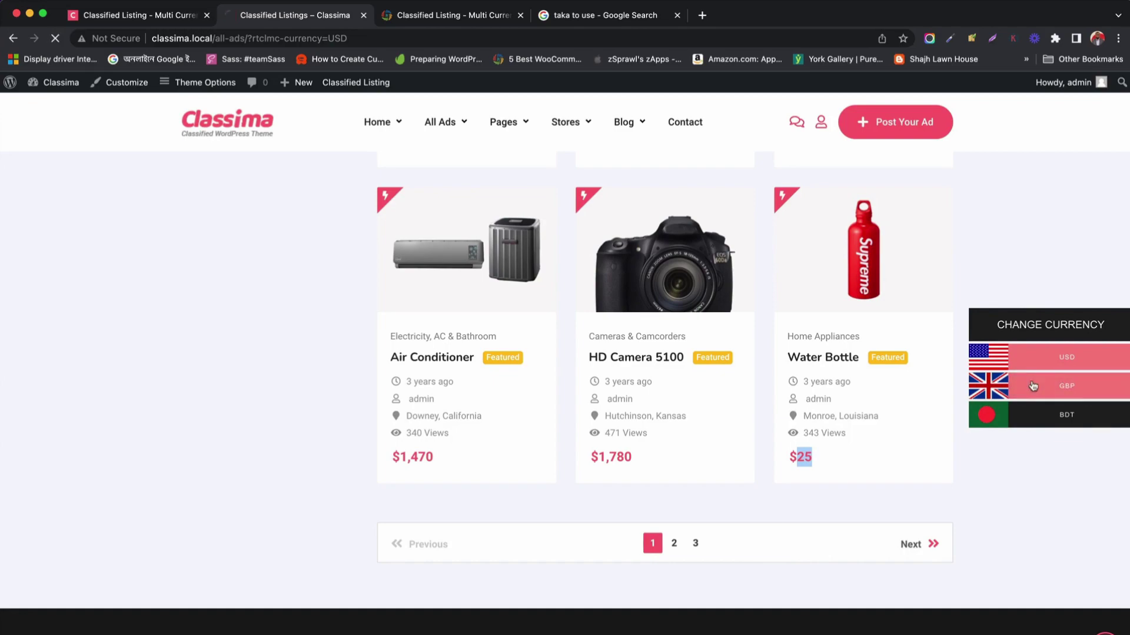
{"action": "scroll", "coordinate": [867, 525], "scroll_direction": "down", "scroll_amount": 15}
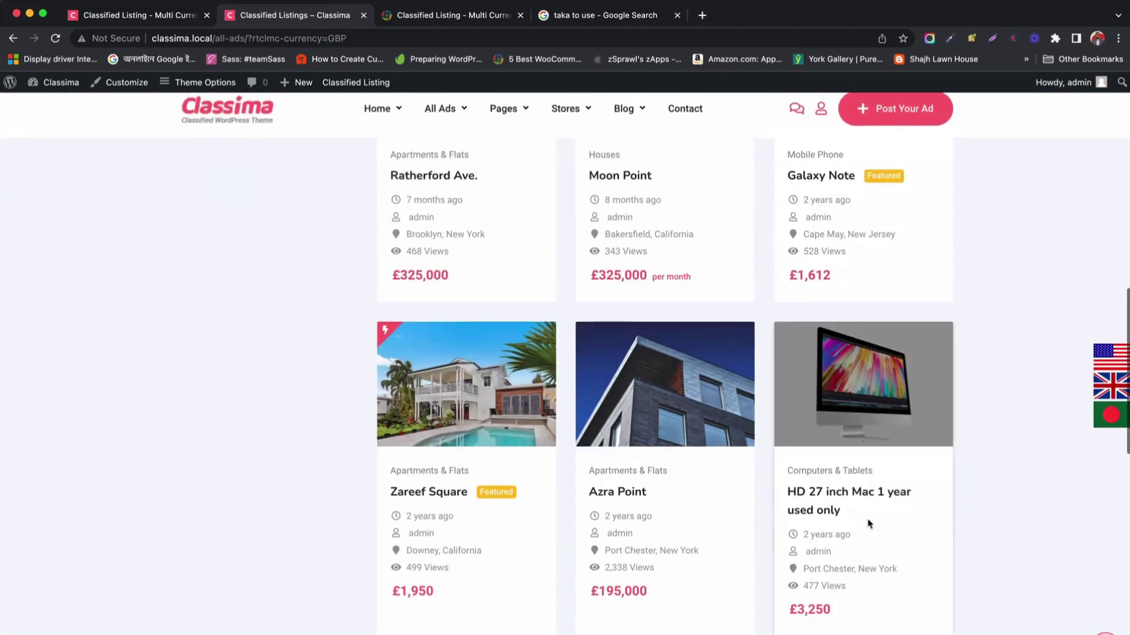
{"action": "scroll", "coordinate": [867, 524], "scroll_direction": "down", "scroll_amount": 3}
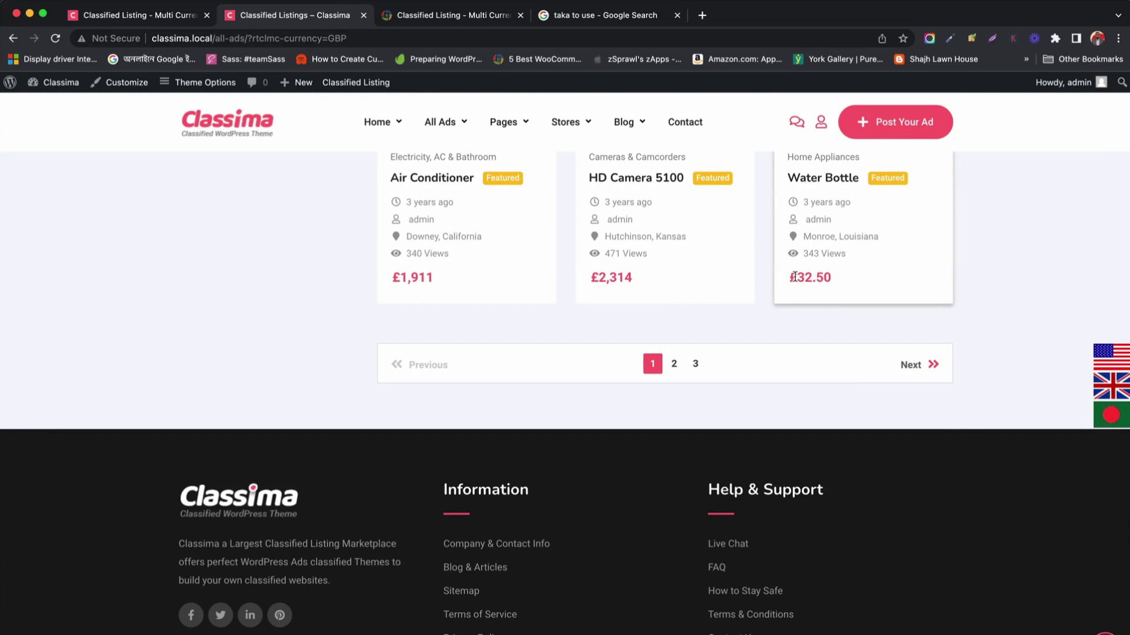
{"action": "left_click", "coordinate": [109, 16]}
{"action": "scroll", "coordinate": [261, 258], "scroll_direction": "up", "scroll_amount": 5}
Step: Check the Pound sterling rate of 1.3, then switch the Classima listings to BDT prices (Ultrabook ৳111,800)
{"action": "left_click", "coordinate": [154, 153]}
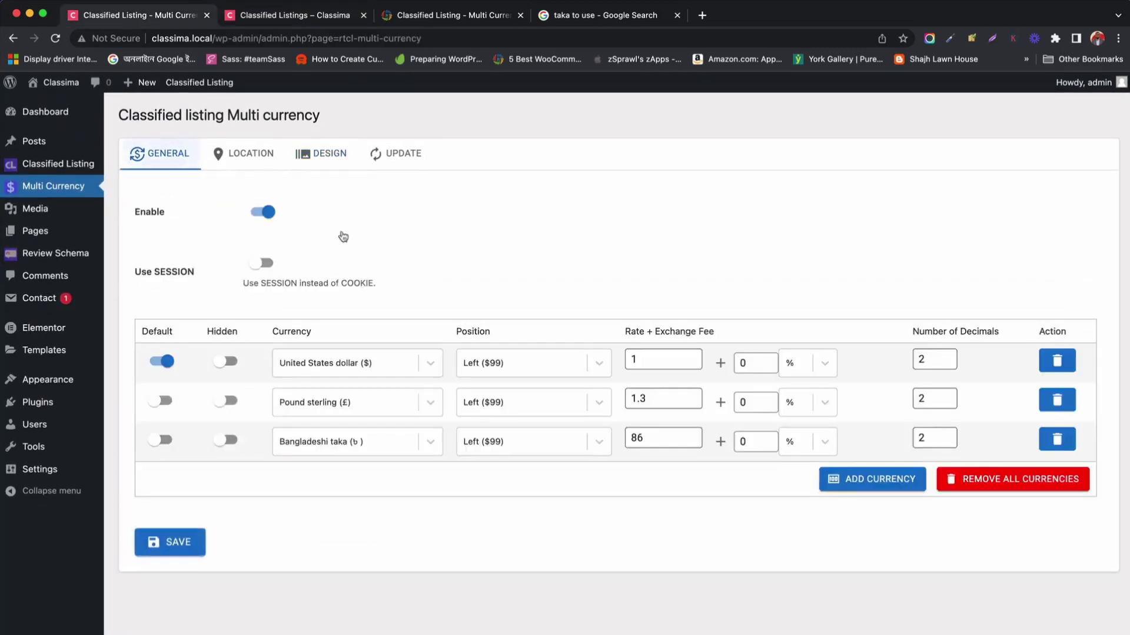
{"action": "left_click_drag", "start_coordinate": [646, 400], "coordinate": [629, 399]}
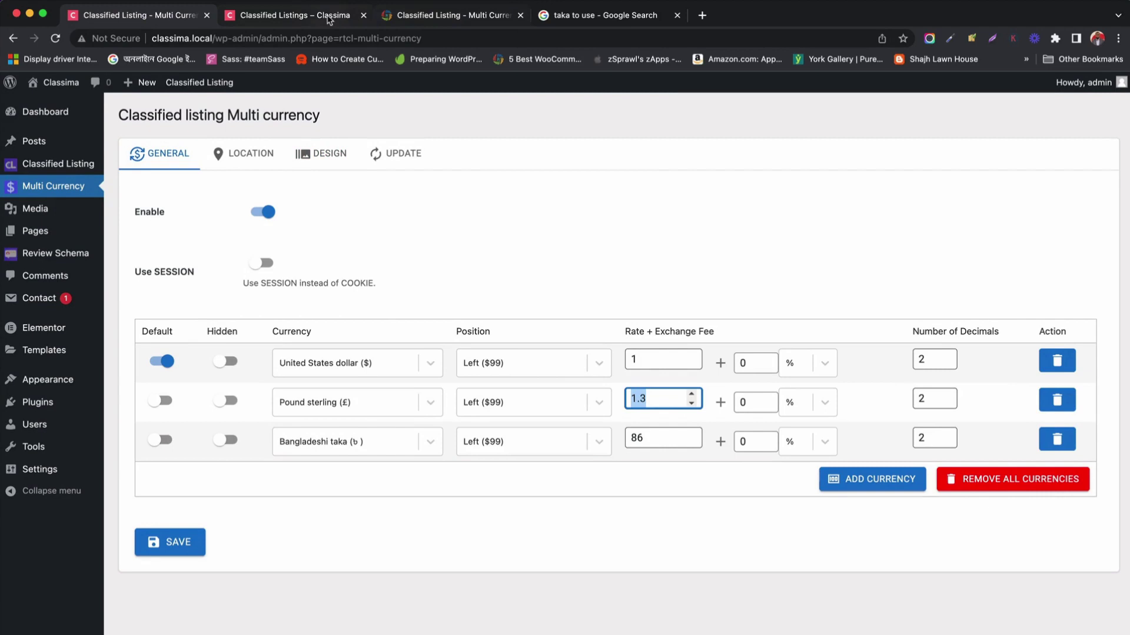
{"action": "left_click", "coordinate": [324, 17]}
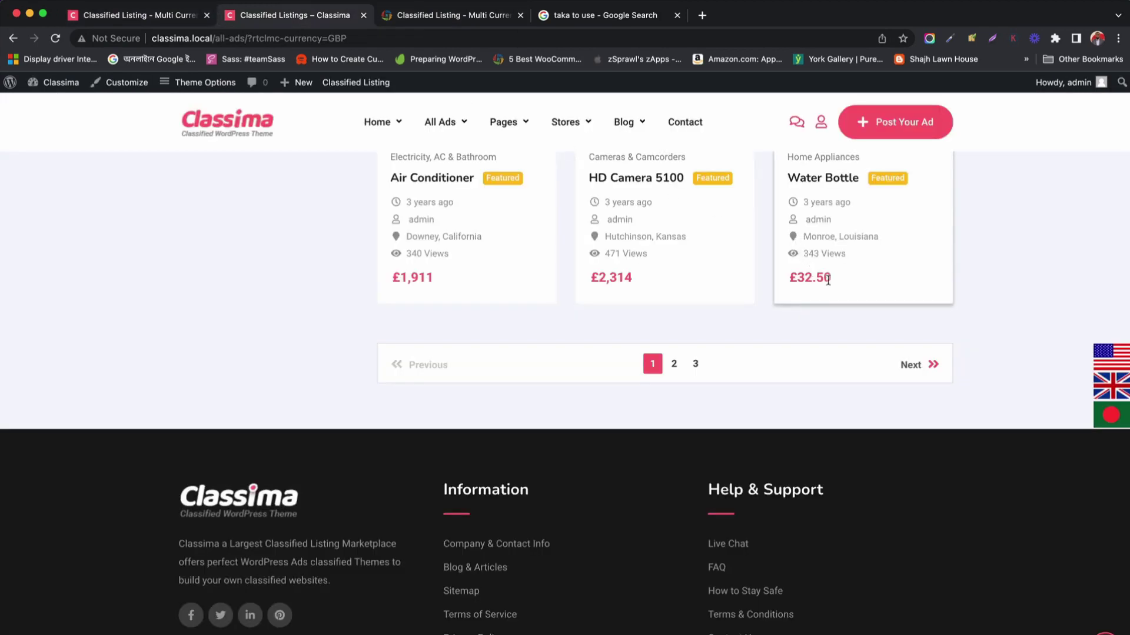
{"action": "mouse_move", "coordinate": [1095, 415]}
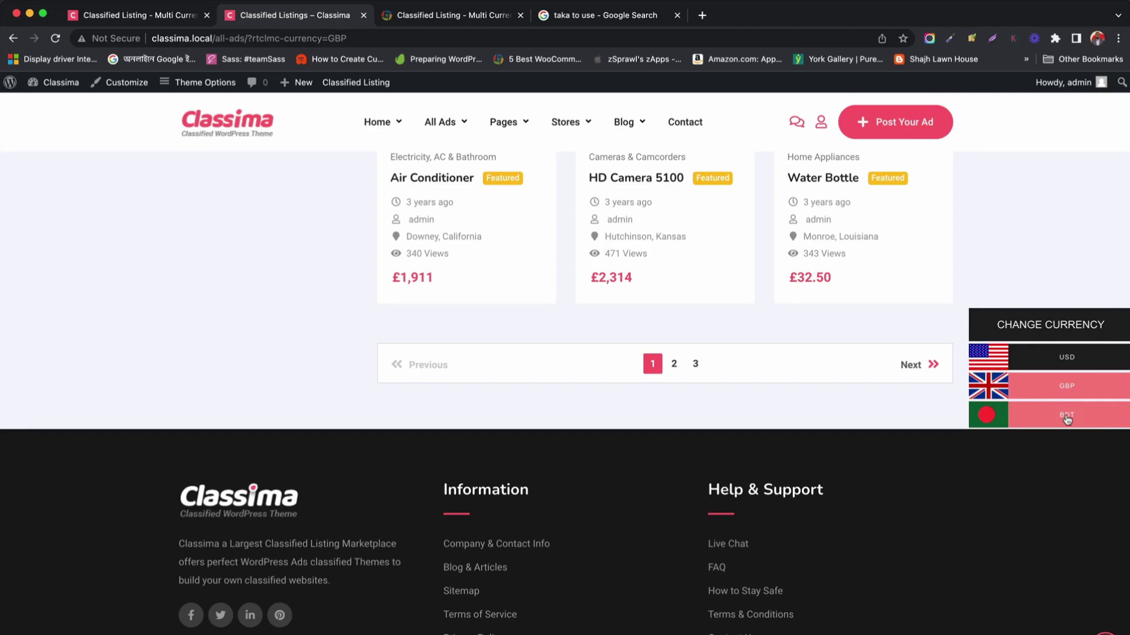
{"action": "left_click", "coordinate": [1067, 416]}
{"action": "scroll", "coordinate": [948, 405], "scroll_direction": "down", "scroll_amount": 3}
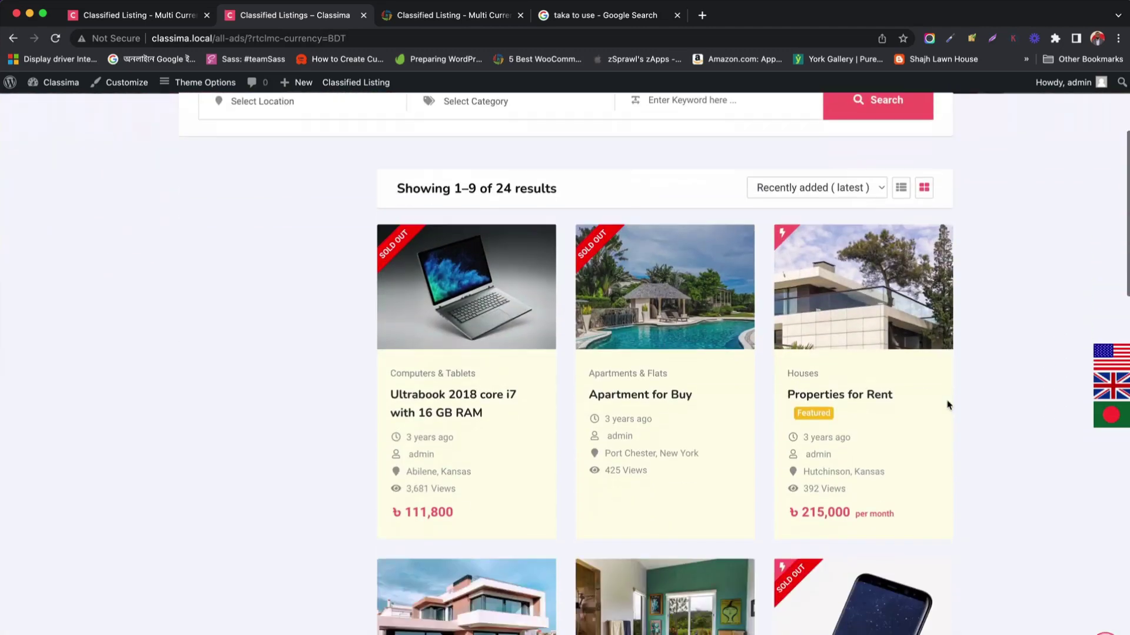